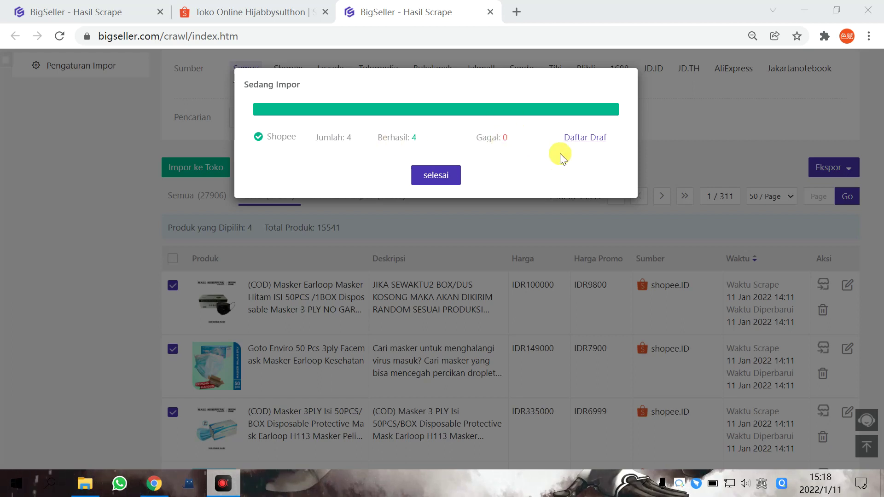
# Open the Shopee draft list from the finished import and look over the newly imported mask products
pyautogui.click(586, 138)
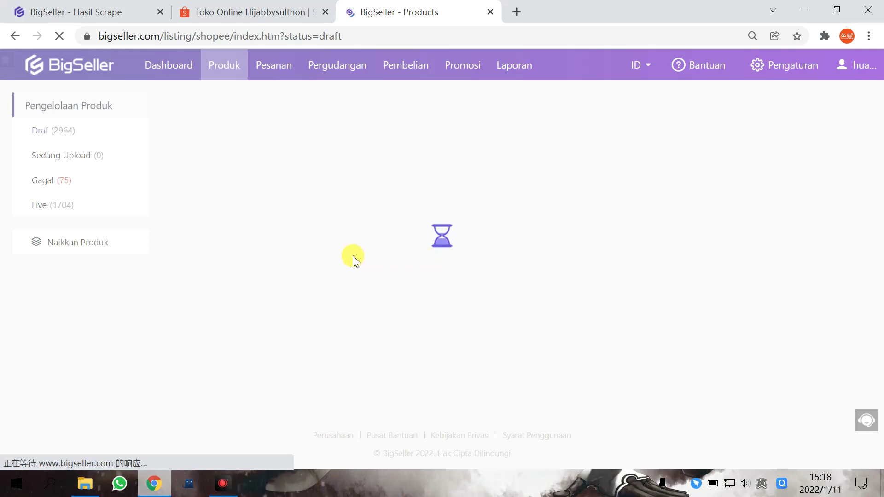
pyautogui.scroll(-3, 317, 279)
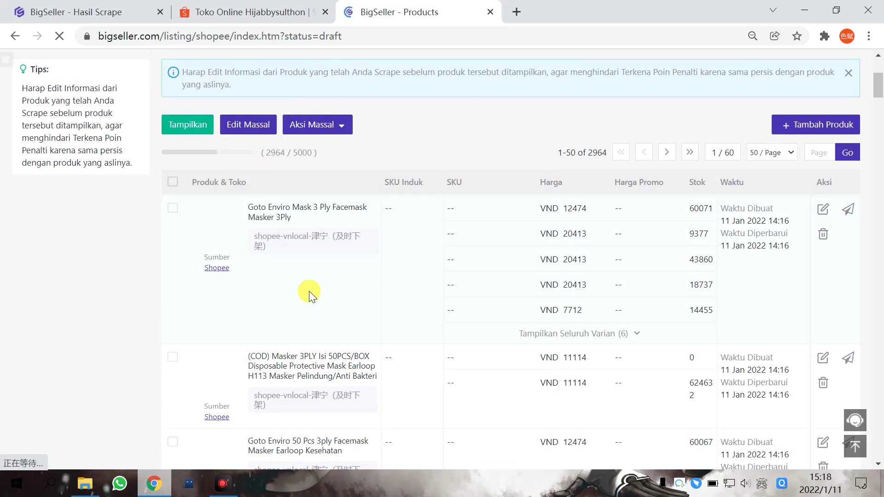
pyautogui.moveTo(212, 238)
pyautogui.scroll(-5, 212, 237)
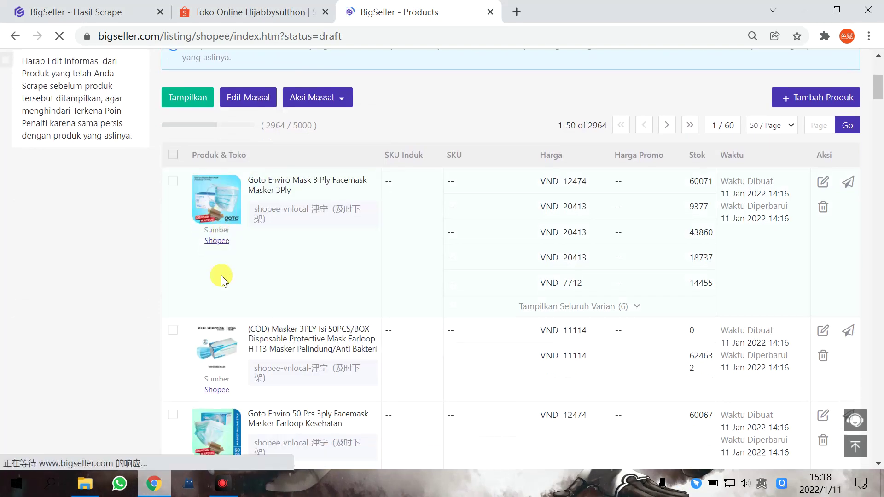
pyautogui.scroll(8, 219, 240)
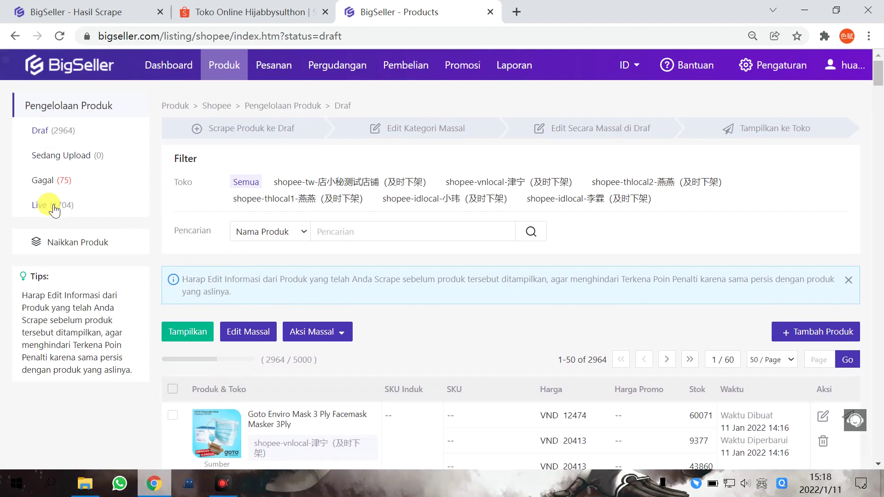
pyautogui.scroll(-6, 398, 214)
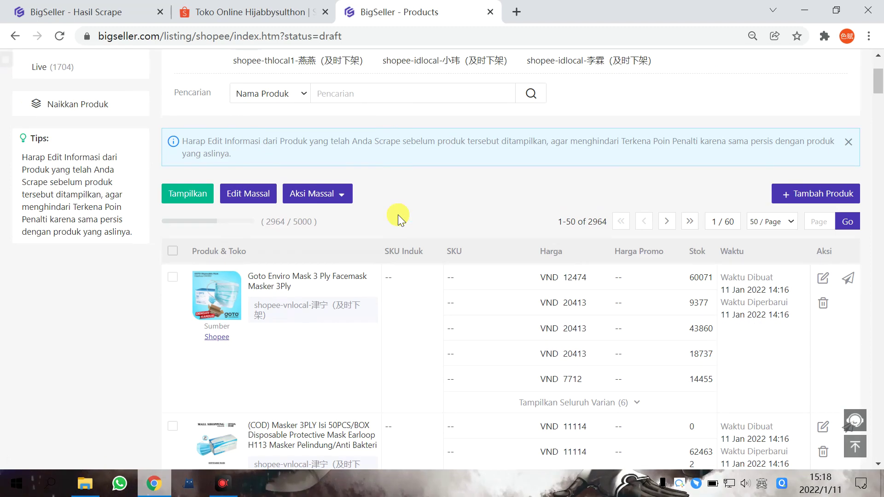
pyautogui.scroll(3, 322, 302)
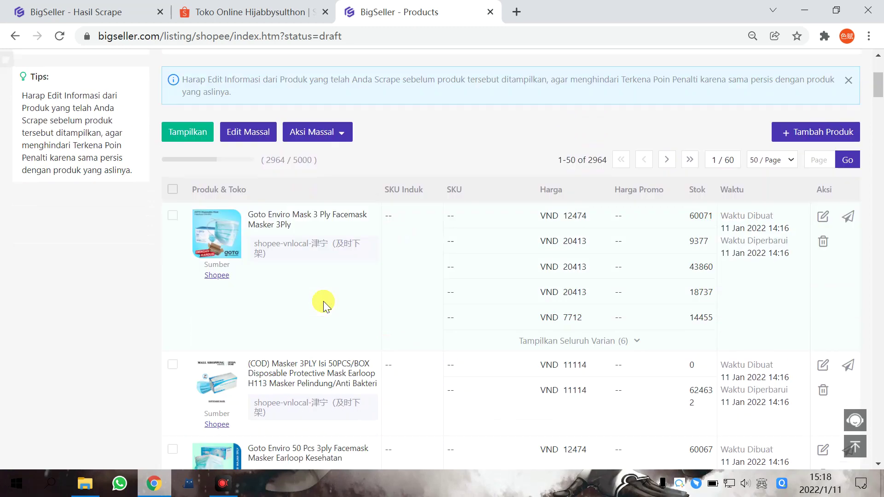
pyautogui.scroll(-1, 444, 322)
pyautogui.scroll(1, 401, 308)
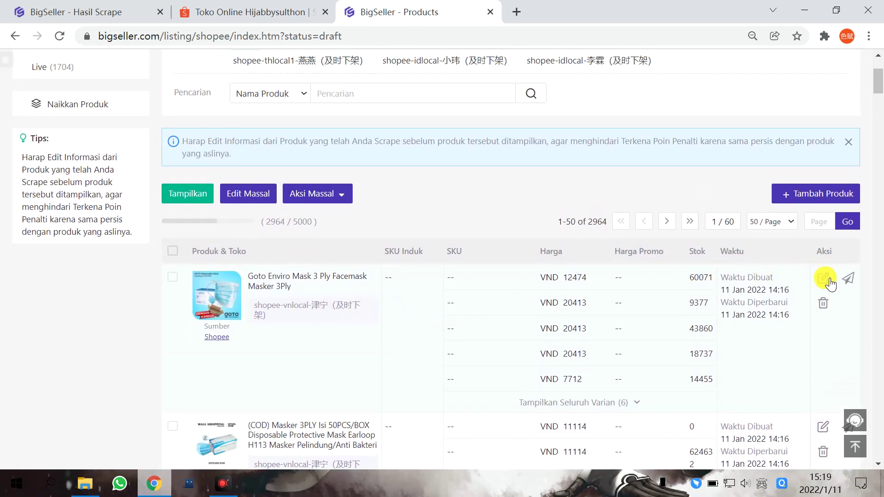
# Open the first draft, Goto Enviro Mask 3 Ply Facemask Masker 3Ply, for editing and review its attributes, variations, stock, prices and photos
pyautogui.click(824, 279)
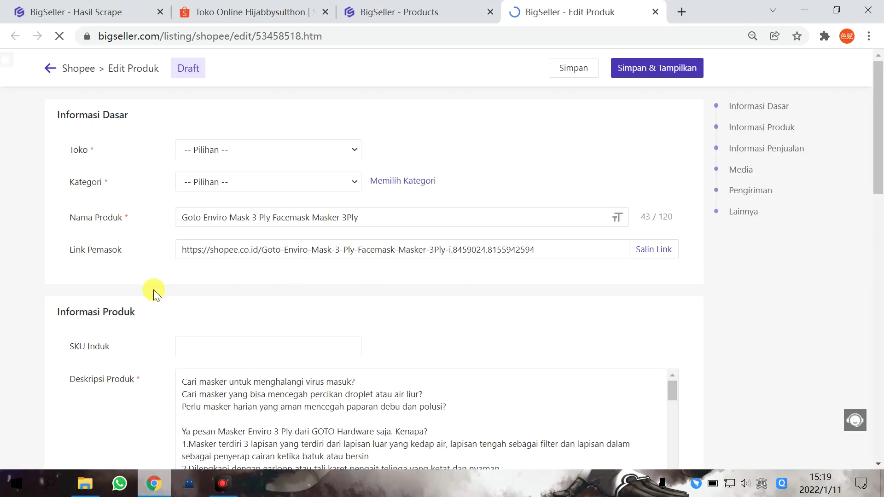
pyautogui.scroll(-20, 153, 289)
pyautogui.scroll(20, 203, 294)
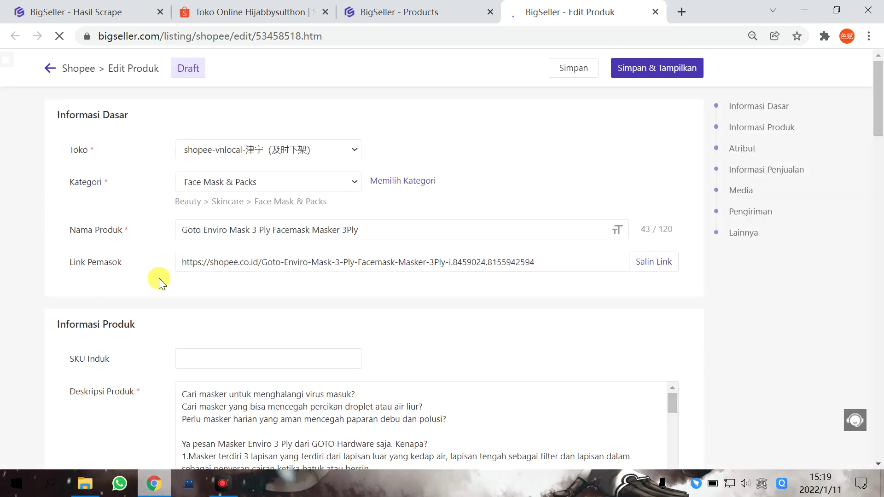
pyautogui.scroll(-3, 291, 290)
pyautogui.scroll(3, 253, 288)
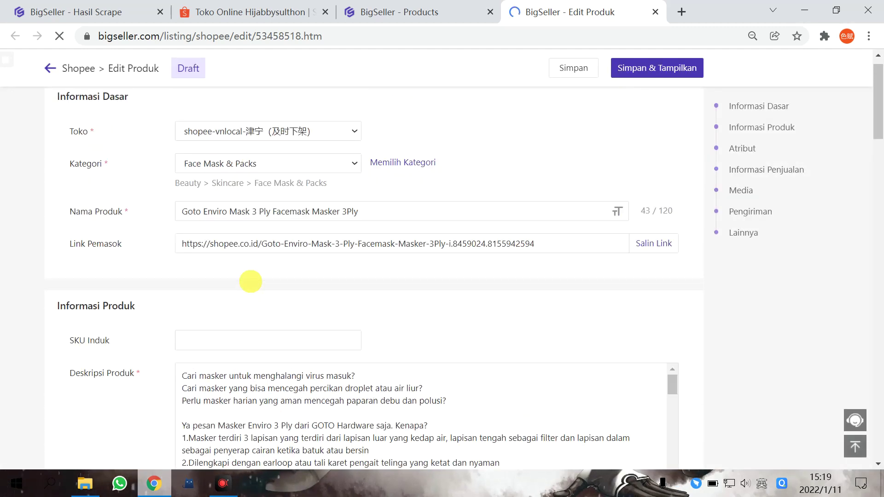
pyautogui.scroll(-15, 255, 298)
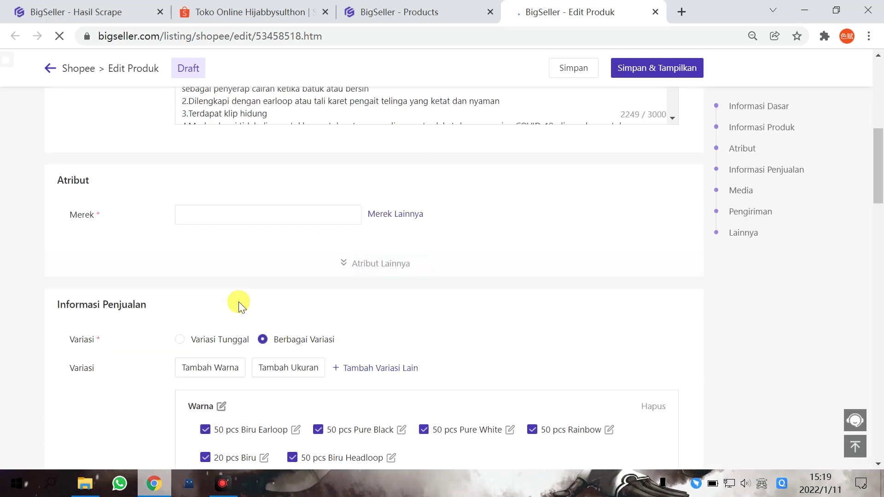
pyautogui.scroll(-5, 185, 316)
pyautogui.scroll(2, 506, 258)
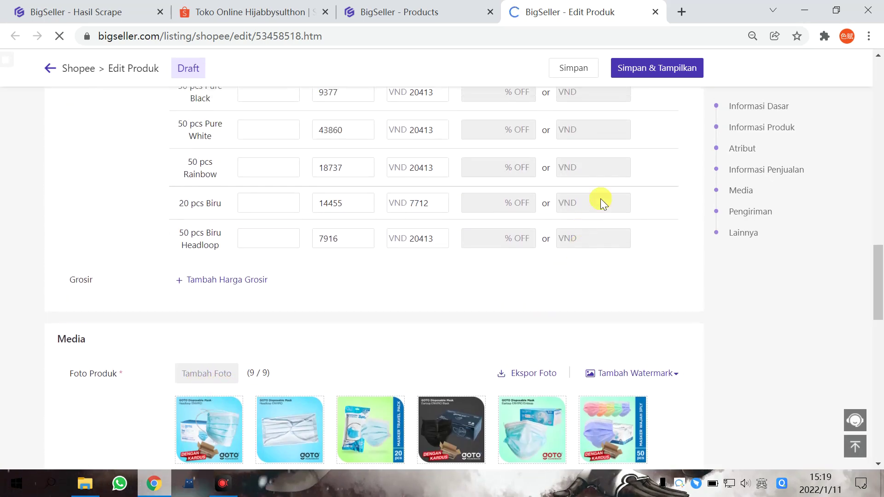
pyautogui.scroll(6, 288, 258)
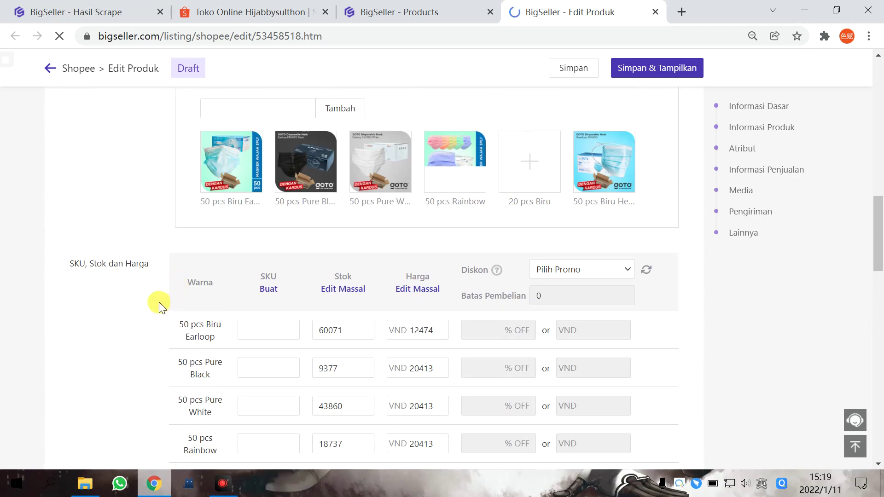
pyautogui.scroll(10, 159, 302)
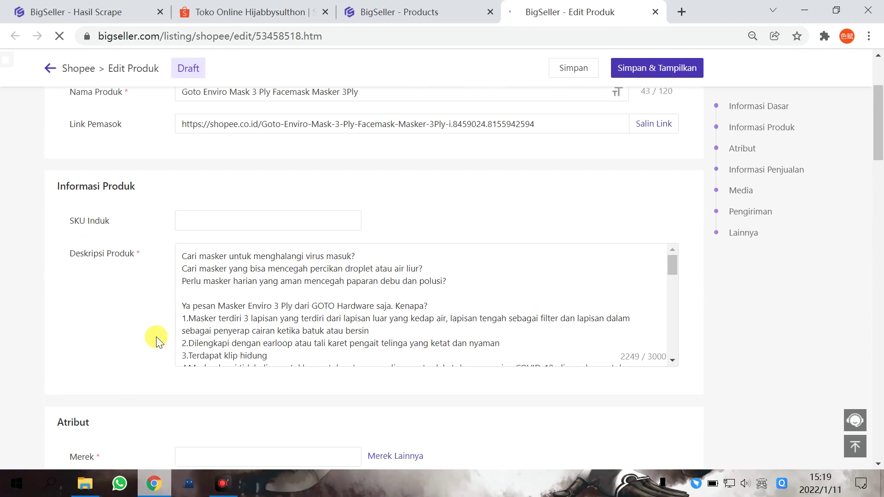
pyautogui.scroll(3, 300, 288)
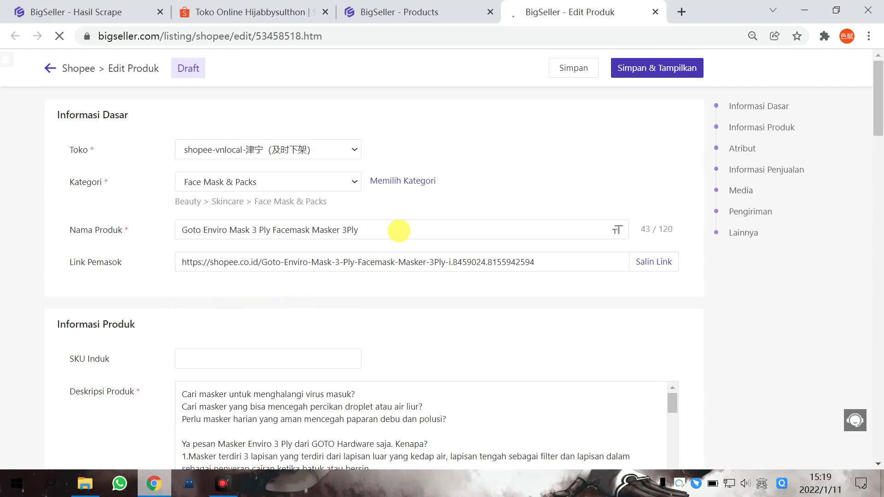
# Examine the draft's product name and product description fields, which can be edited individually
pyautogui.click(399, 230)
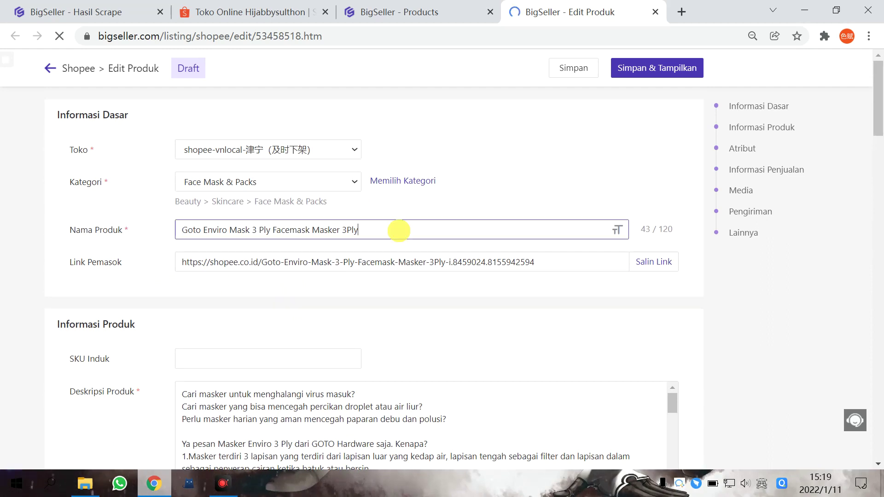
pyautogui.click(381, 234)
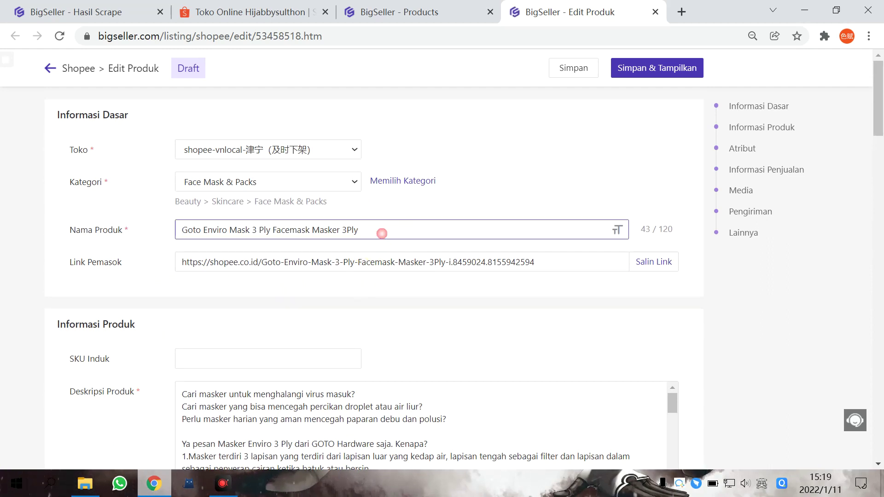
pyautogui.click(392, 295)
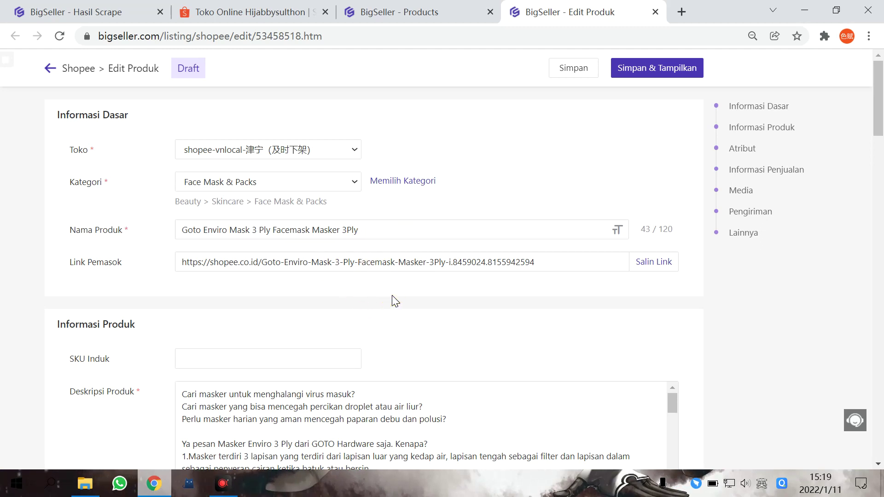
pyautogui.scroll(-3, 245, 367)
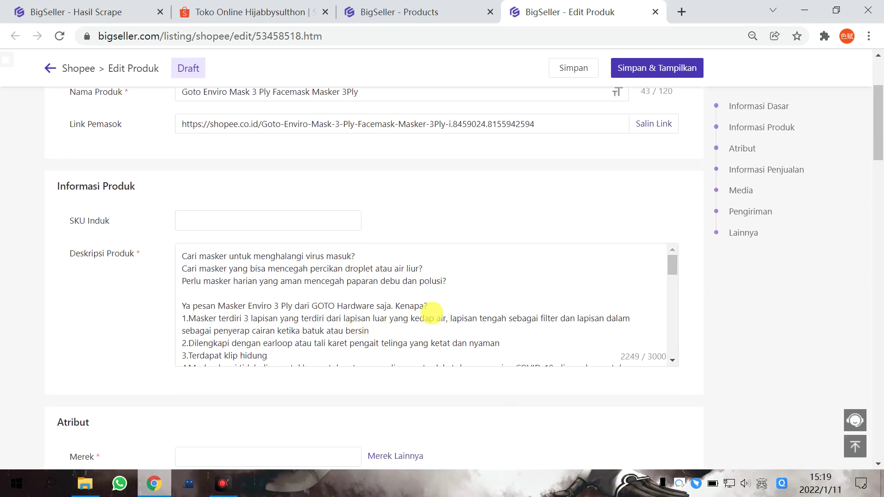
pyautogui.click(433, 317)
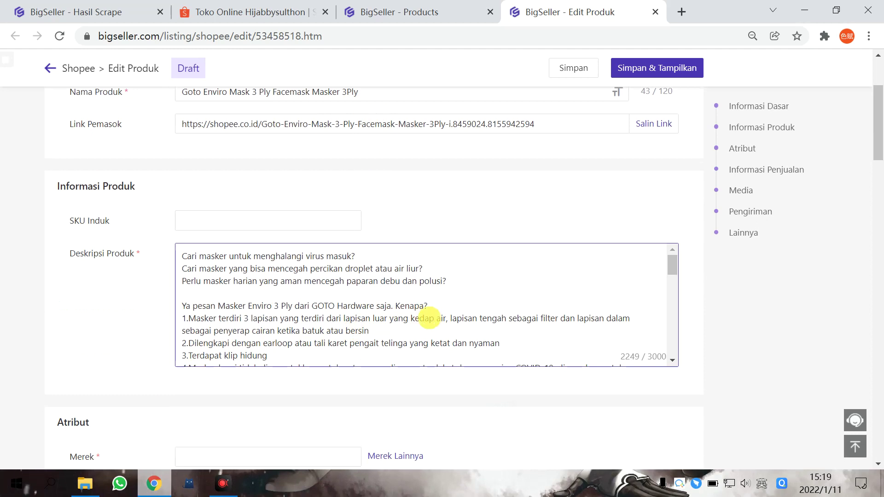
pyautogui.scroll(3, 400, 329)
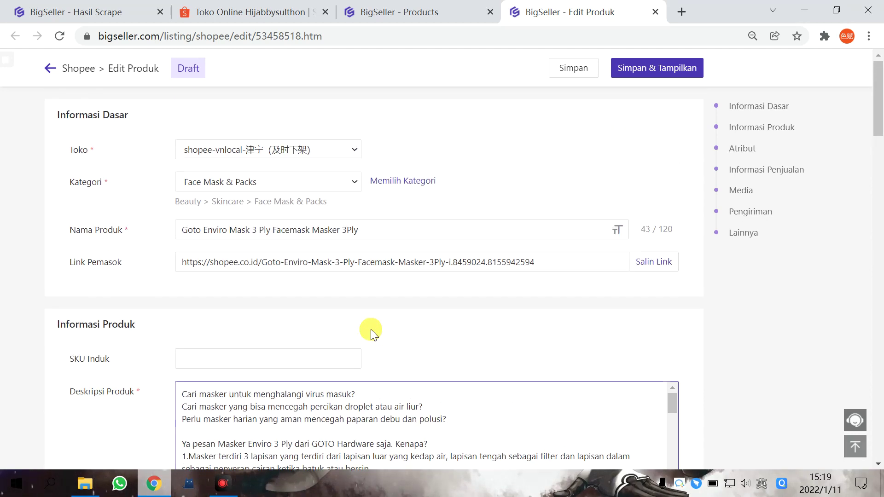
pyautogui.click(398, 234)
pyautogui.scroll(-3, 233, 376)
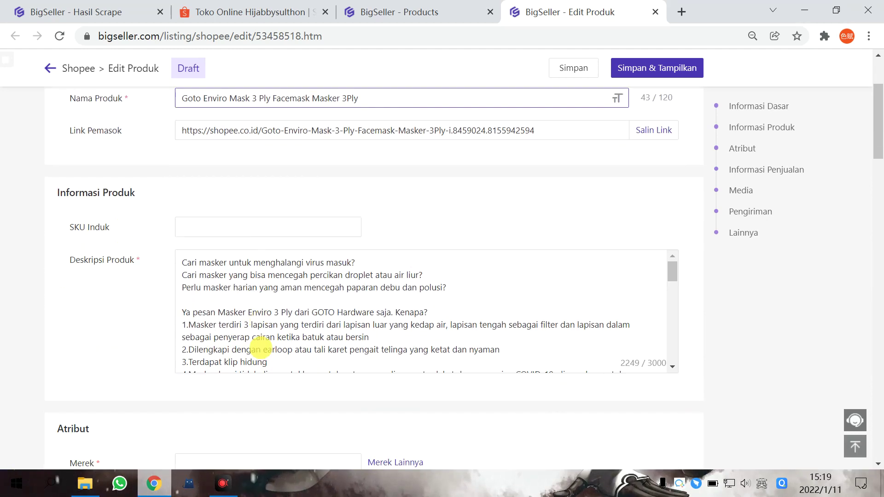
pyautogui.click(452, 318)
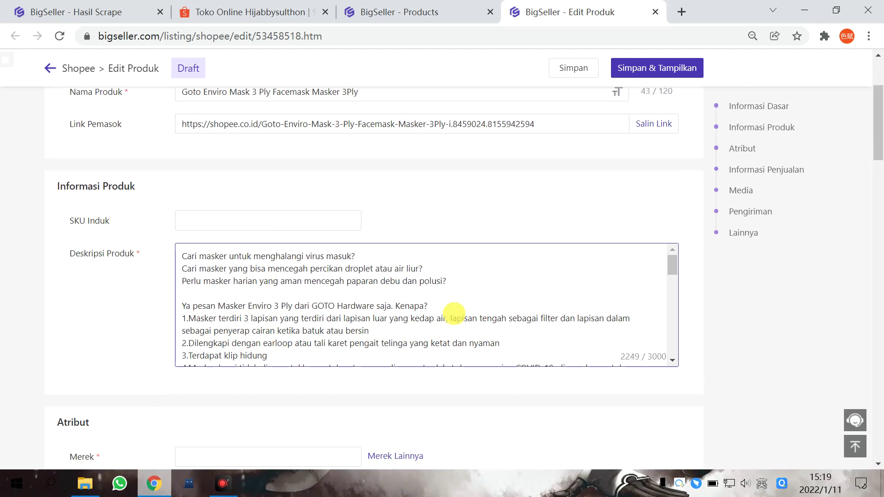
# Return to the draft list and read the tips and notice about editing scraped product information to avoid penalty points
pyautogui.click(405, 12)
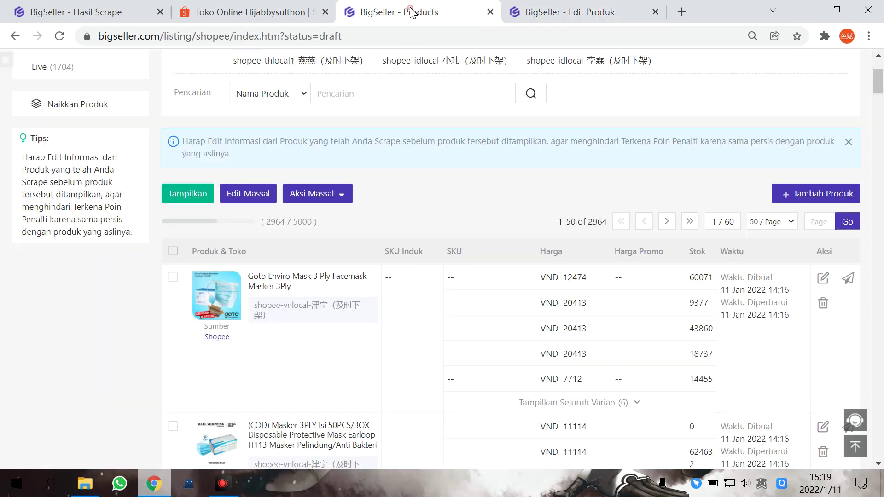
pyautogui.scroll(3, 403, 222)
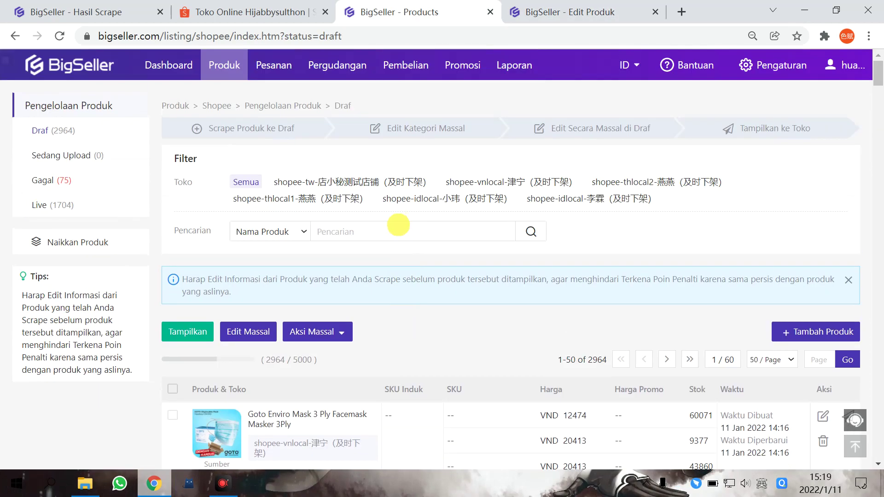
pyautogui.moveTo(22, 294); pyautogui.dragTo(138, 372)
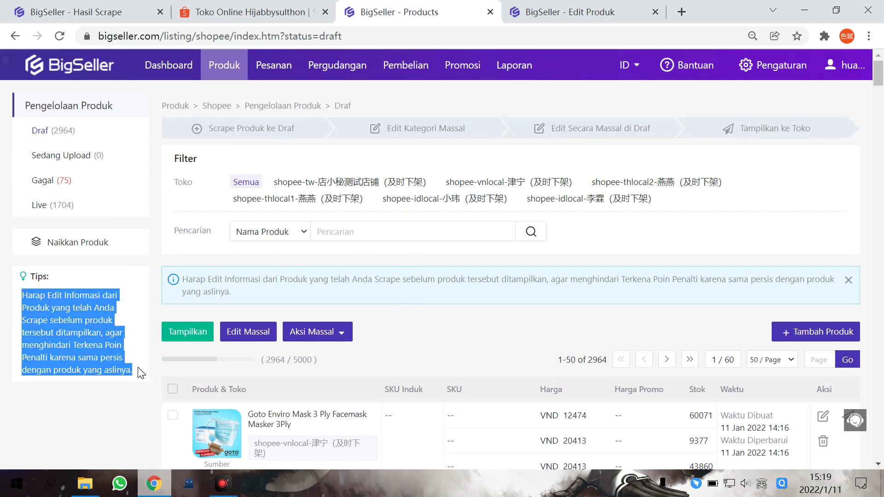
pyautogui.click(359, 297)
pyautogui.moveTo(173, 274); pyautogui.dragTo(281, 293)
pyautogui.click(307, 291)
pyautogui.click(357, 295)
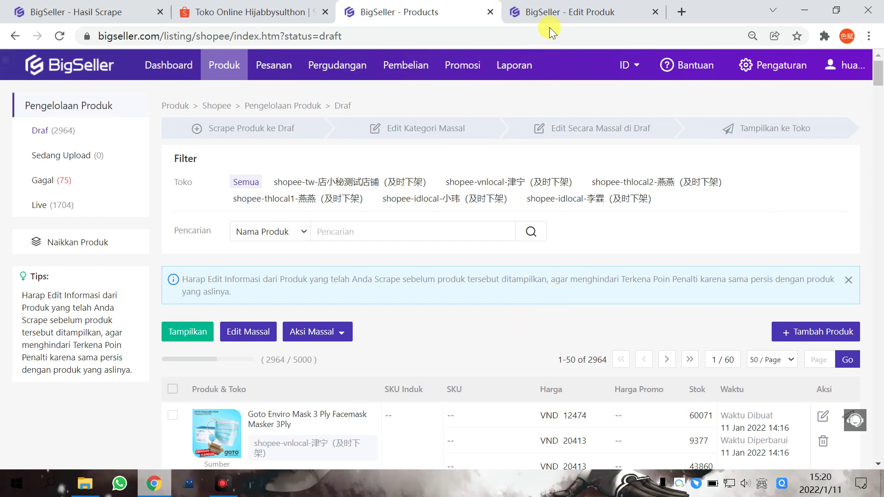
# Go back to the mask draft's edit page, check its basic information and description, and close the page without saving
pyautogui.click(569, 12)
pyautogui.scroll(2, 212, 269)
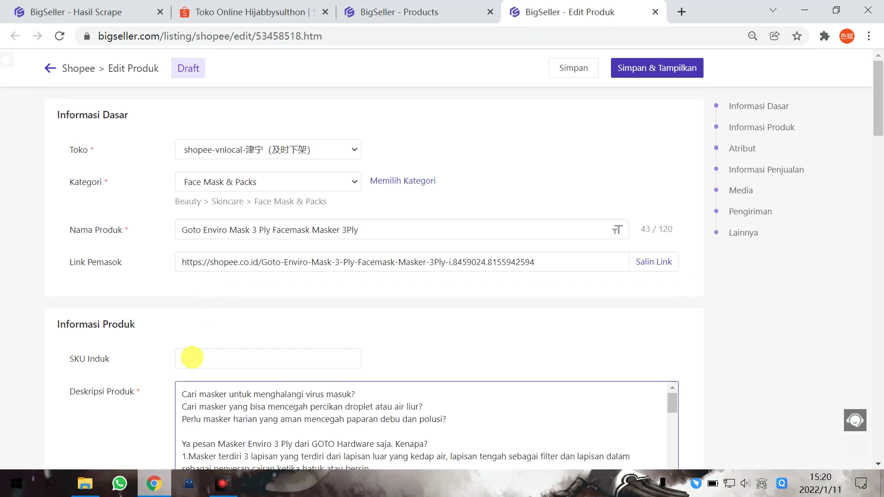
pyautogui.scroll(-1, 192, 405)
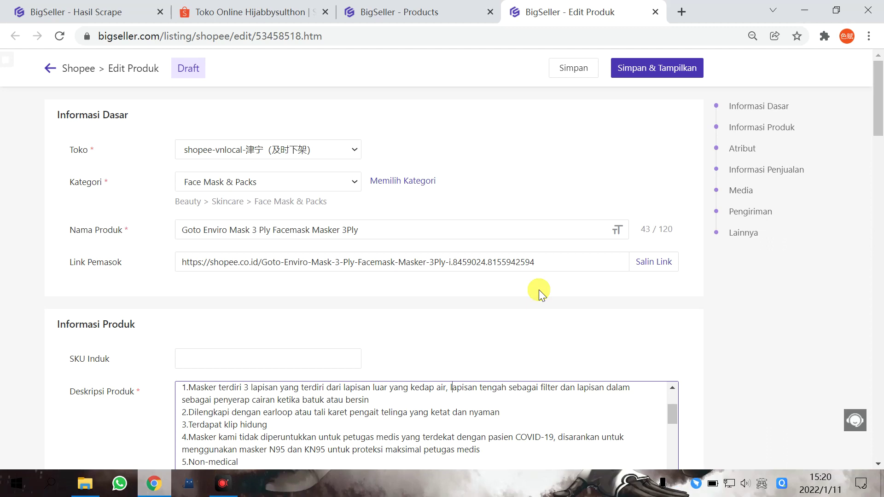
pyautogui.click(655, 12)
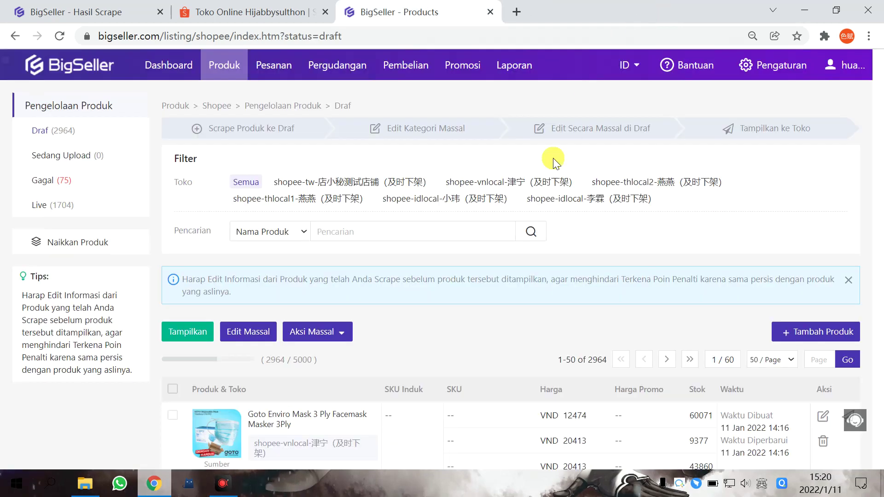
# Select the first three mask products in the draft list
pyautogui.scroll(-3, 446, 284)
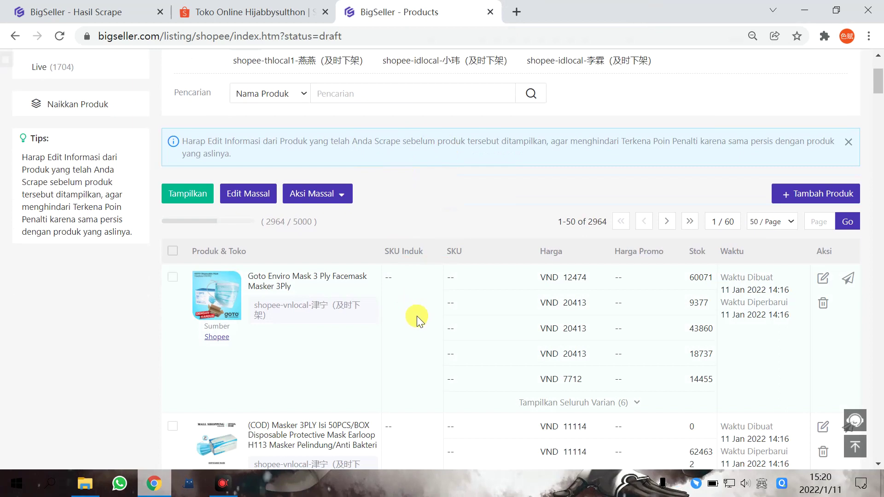
pyautogui.click(178, 281)
pyautogui.scroll(-3, 178, 304)
pyautogui.click(179, 321)
pyautogui.scroll(-3, 181, 341)
pyautogui.click(174, 271)
pyautogui.scroll(5, 177, 284)
pyautogui.scroll(-3, 185, 338)
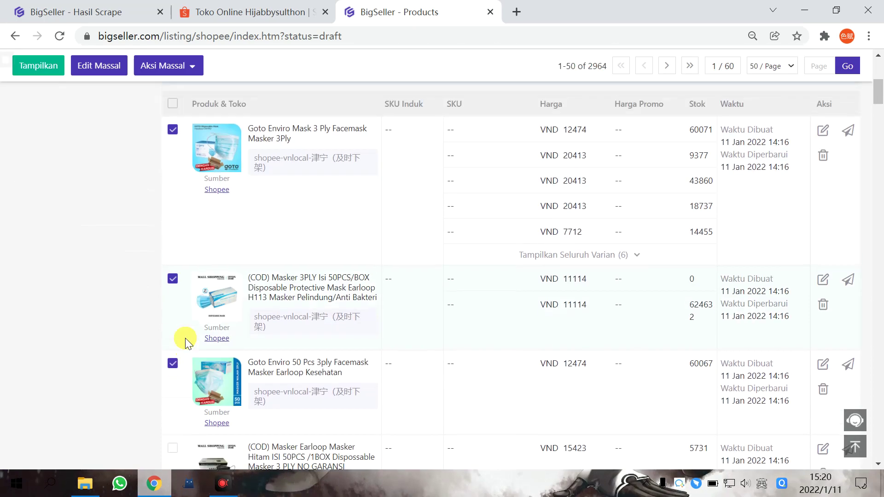
pyautogui.scroll(4, 185, 337)
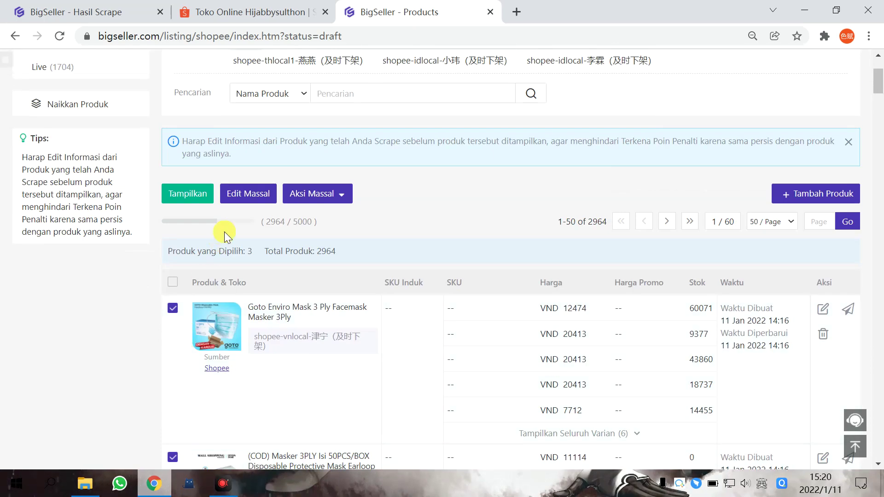
# Start a bulk edit of the selected drafts and look over their category mapping to Shopee
pyautogui.click(248, 197)
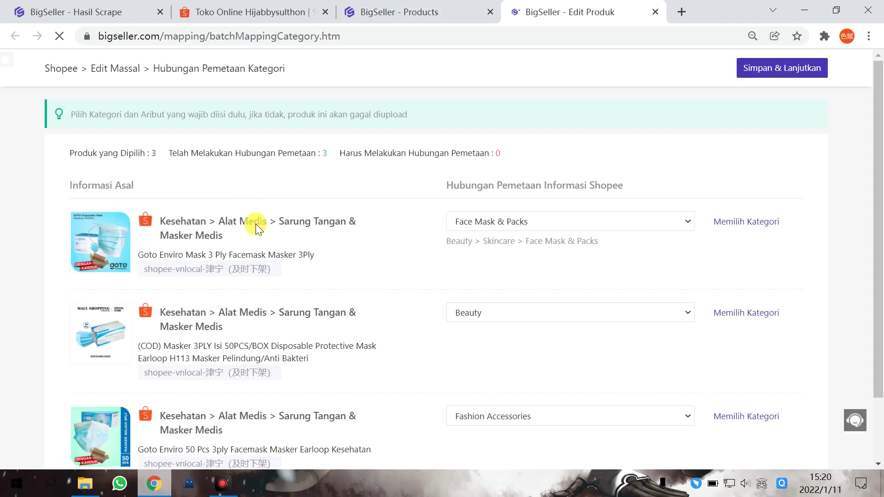
pyautogui.scroll(-2, 632, 227)
pyautogui.scroll(2, 328, 245)
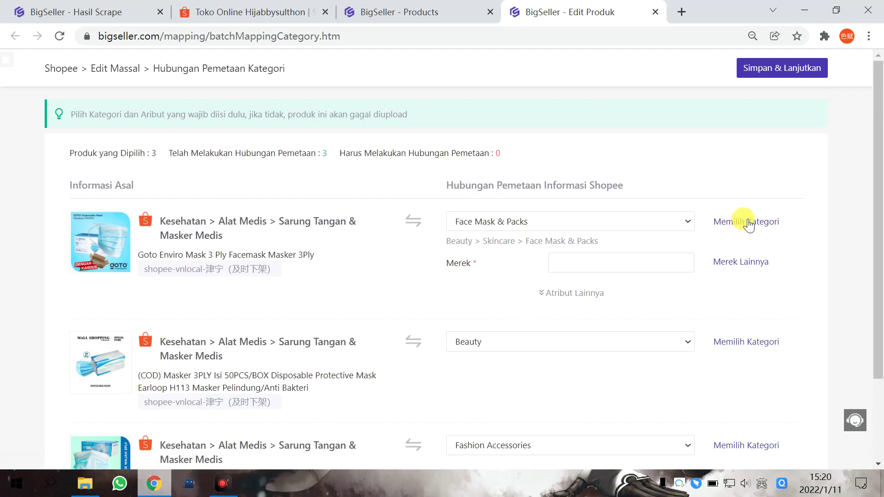
# Set the first product's brand to NoBrand and apply its Face Mask & Packs category and brand to all products from the same original category
pyautogui.scroll(-3, 542, 312)
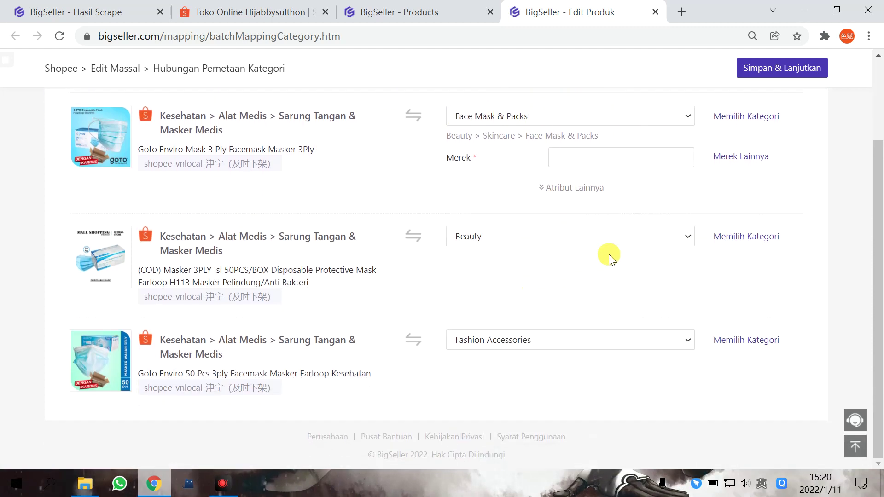
pyautogui.scroll(3, 606, 286)
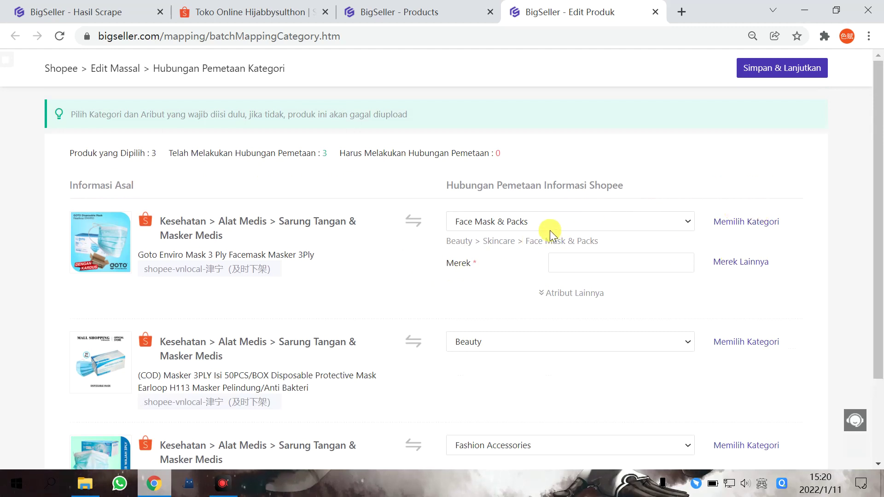
pyautogui.click(731, 264)
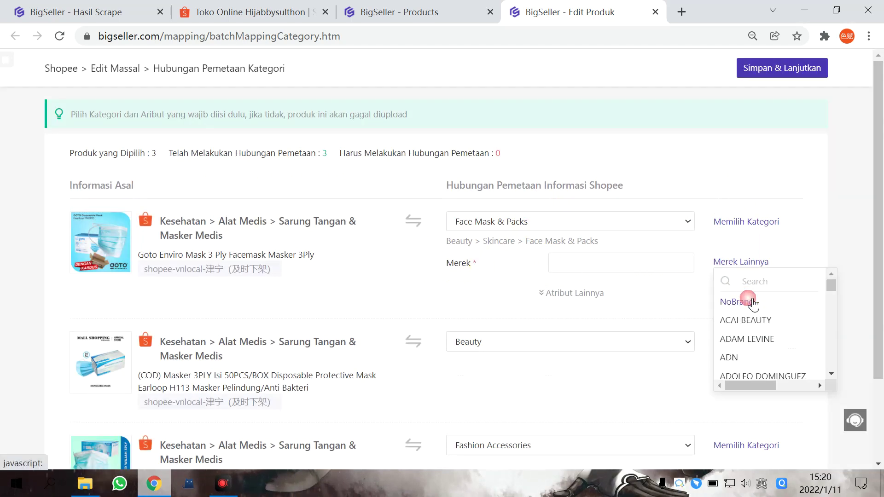
pyautogui.click(736, 301)
pyautogui.scroll(-2, 663, 304)
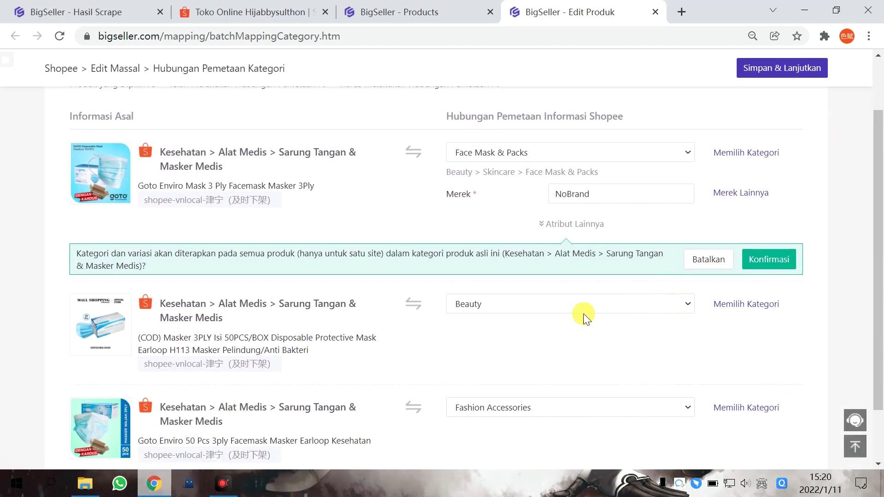
pyautogui.click(775, 262)
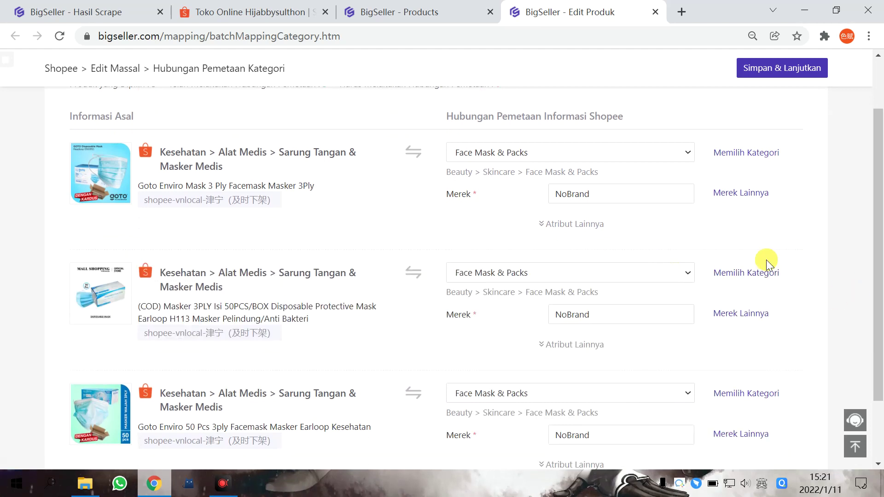
# Check the mapped Shopee category, brand and additional attributes of all three mask products
pyautogui.scroll(-2, 545, 319)
pyautogui.scroll(3, 396, 324)
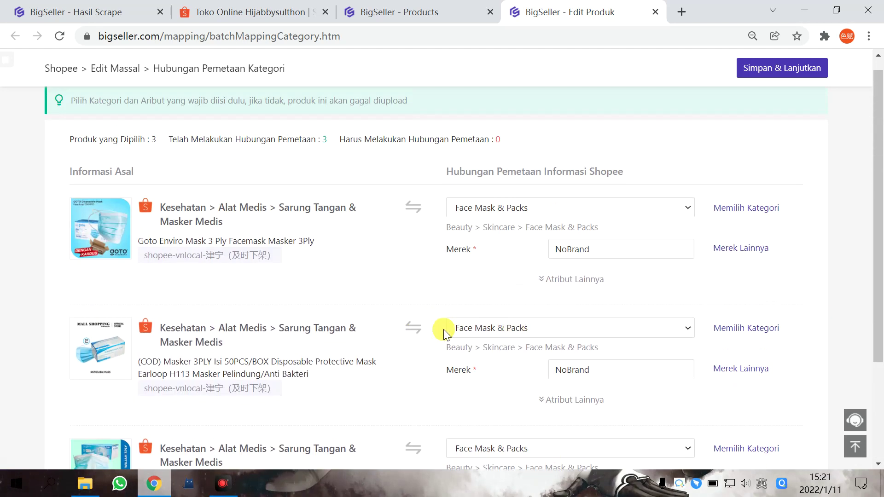
pyautogui.scroll(-3, 345, 334)
pyautogui.scroll(1, 330, 289)
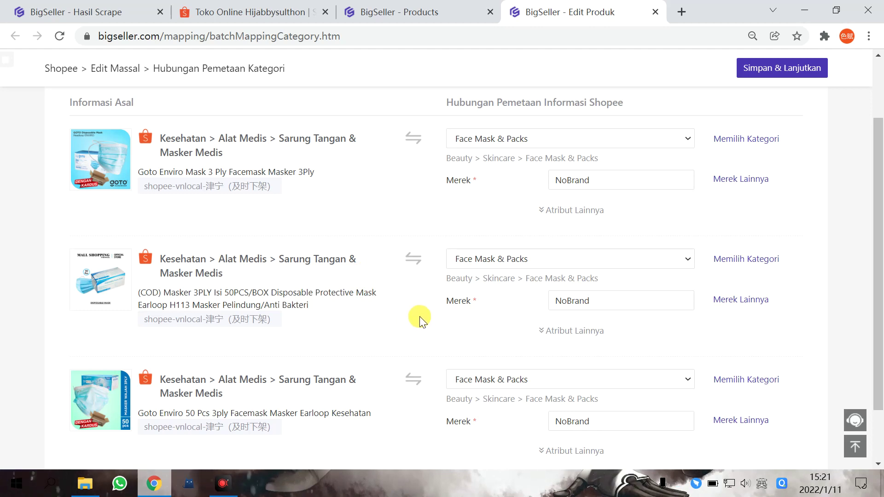
pyautogui.scroll(-2, 424, 321)
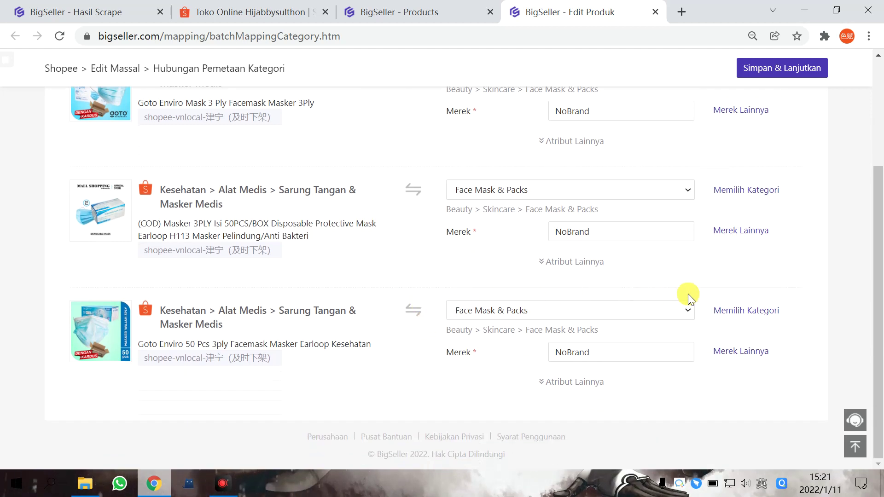
pyautogui.scroll(3, 687, 293)
pyautogui.scroll(-2, 507, 340)
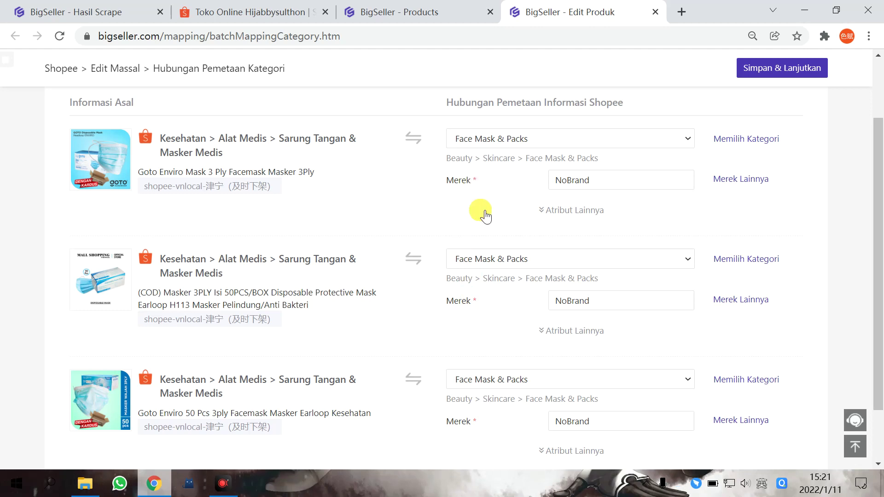
pyautogui.scroll(-1, 475, 365)
pyautogui.scroll(3, 475, 364)
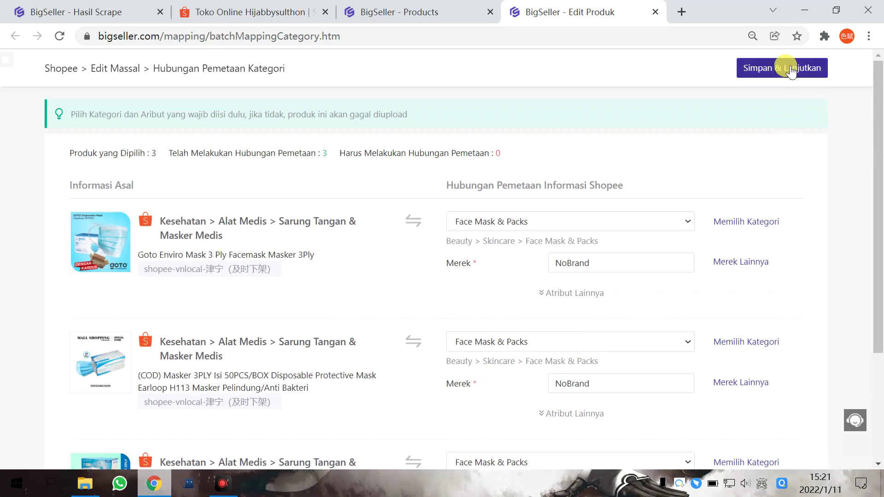
pyautogui.click(501, 262)
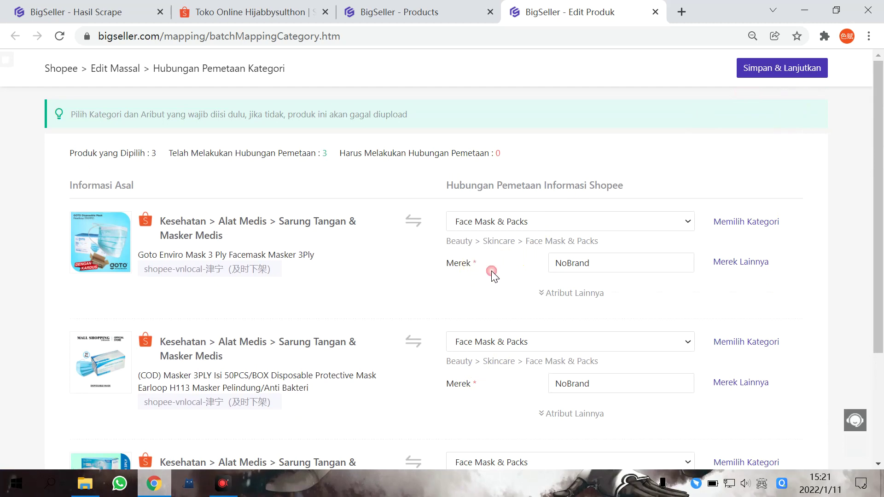
pyautogui.scroll(-3, 490, 272)
pyautogui.scroll(3, 518, 300)
pyautogui.scroll(-3, 646, 304)
pyautogui.scroll(3, 650, 304)
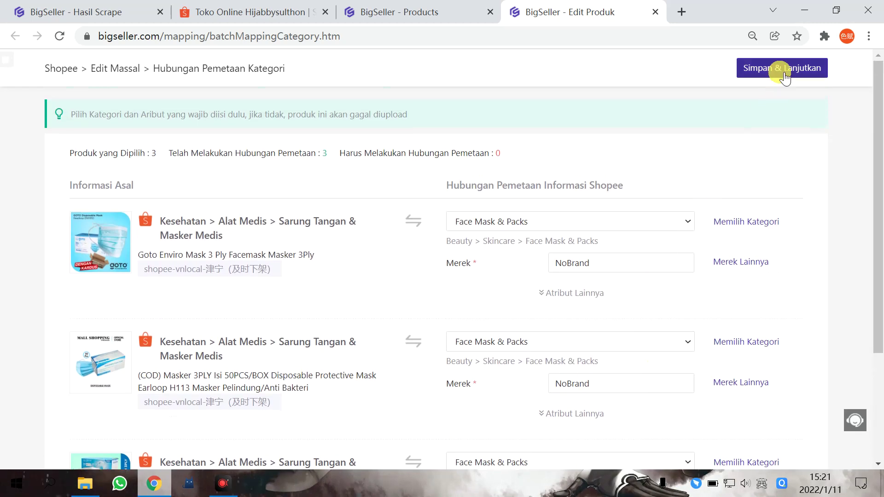
# Save the category mapping and continue to the bulk edit table of the three drafts
pyautogui.click(782, 73)
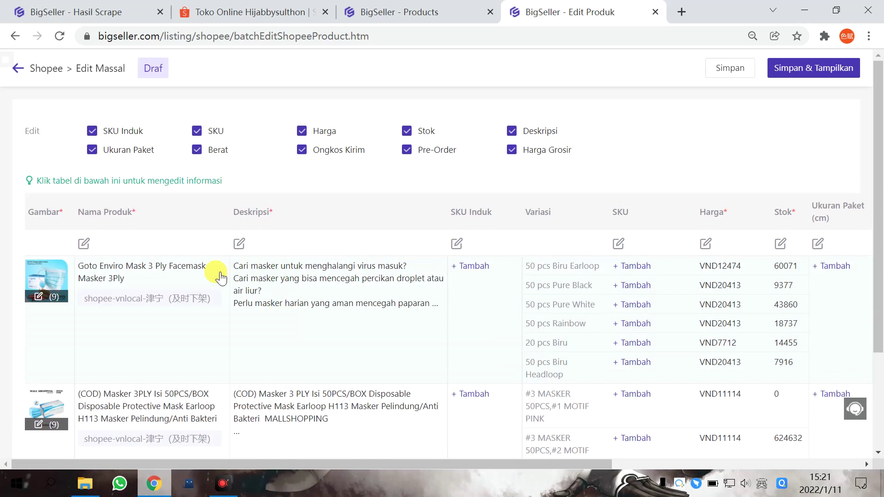
pyautogui.scroll(-2, 144, 321)
pyautogui.scroll(1, 91, 294)
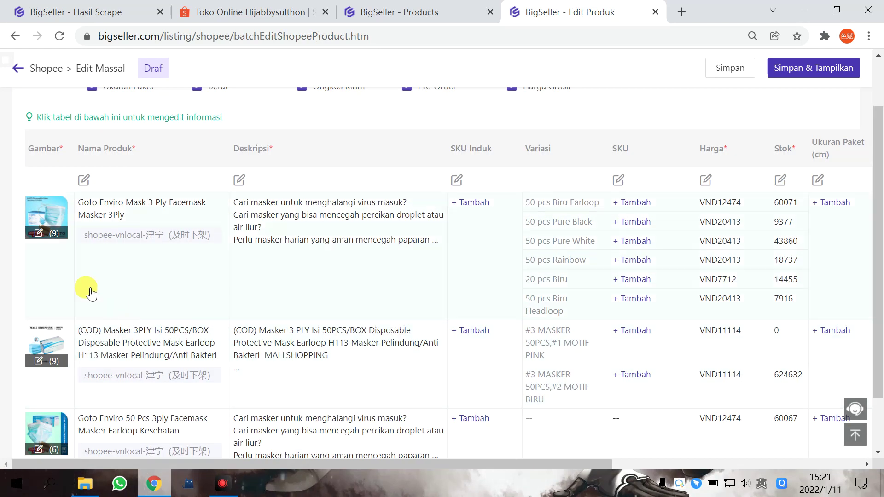
# Edit the first product's photos: delete the second and the last one, move the third further back in the order, and confirm
pyautogui.click(46, 238)
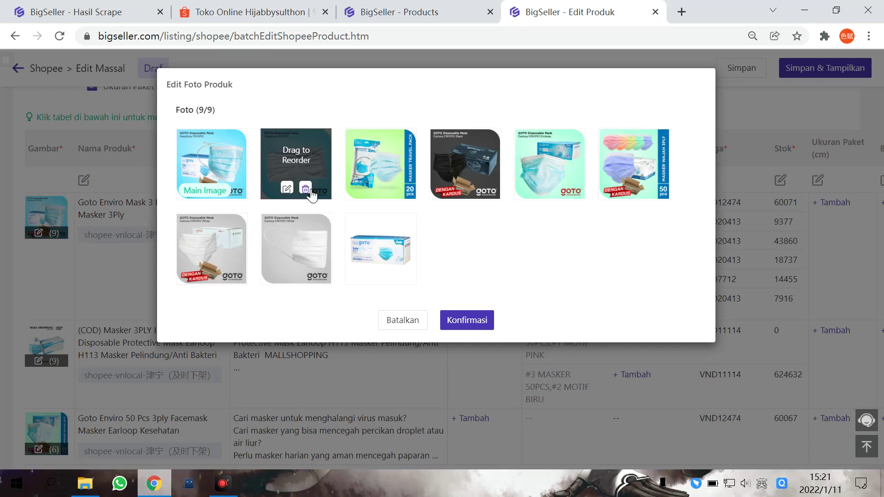
pyautogui.click(305, 189)
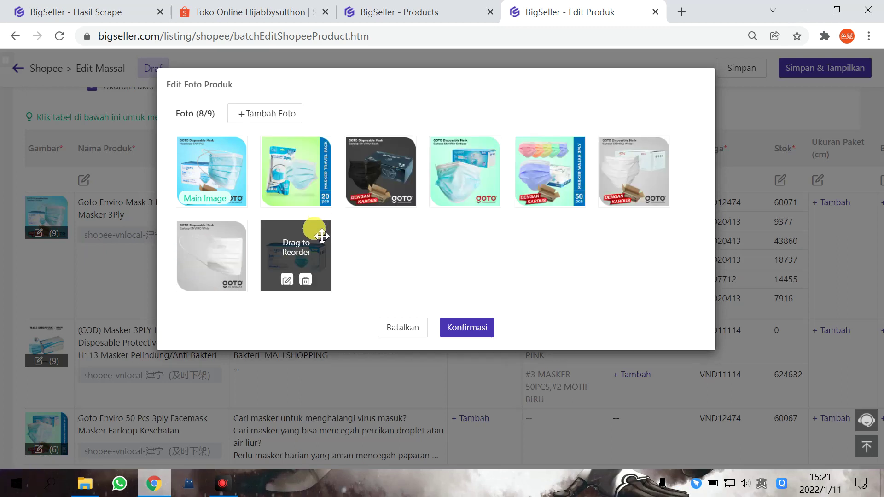
pyautogui.click(305, 280)
pyautogui.moveTo(358, 161); pyautogui.dragTo(497, 185)
pyautogui.click(472, 328)
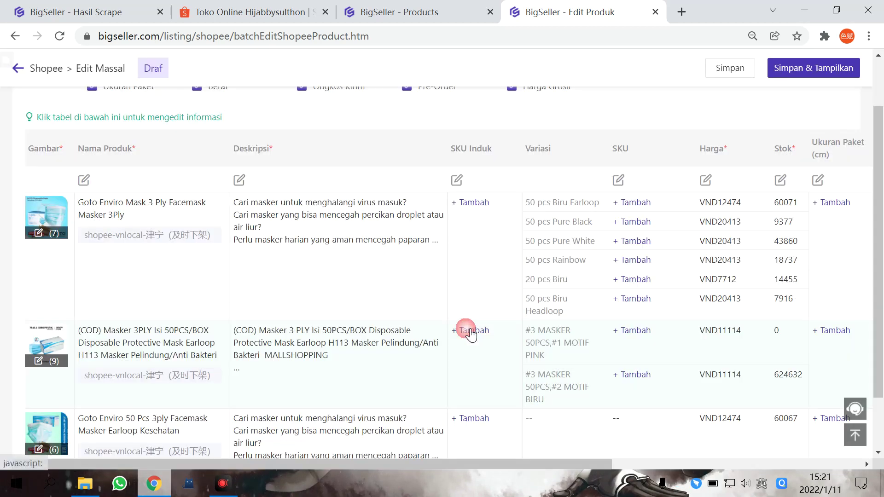
# Open product names directly in the bulk edit table to look at editing them one by one
pyautogui.scroll(2, 57, 328)
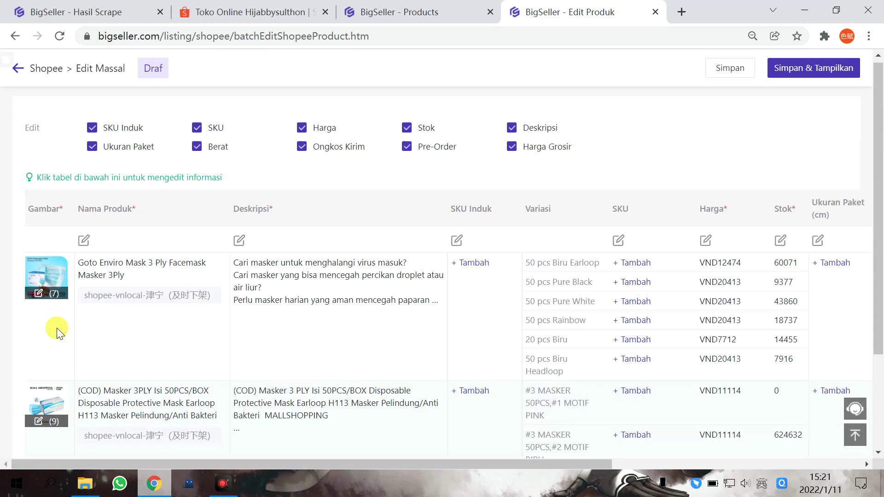
pyautogui.click(137, 276)
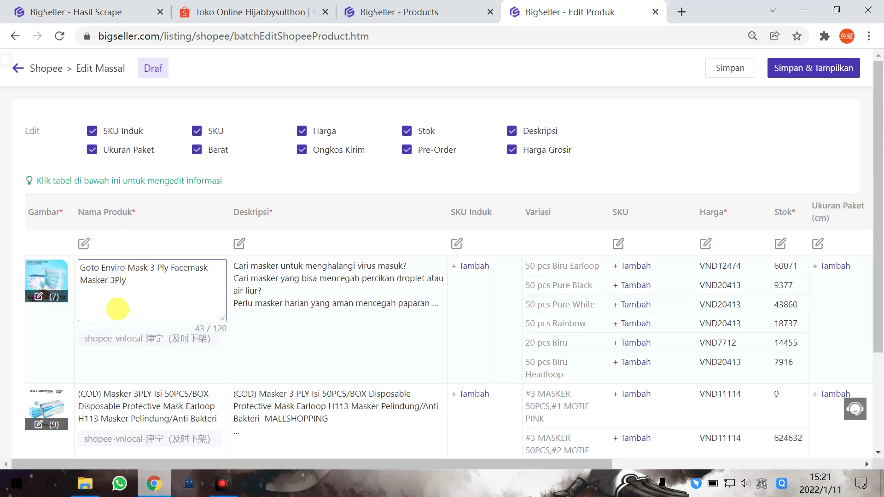
pyautogui.click(108, 362)
pyautogui.scroll(-3, 111, 367)
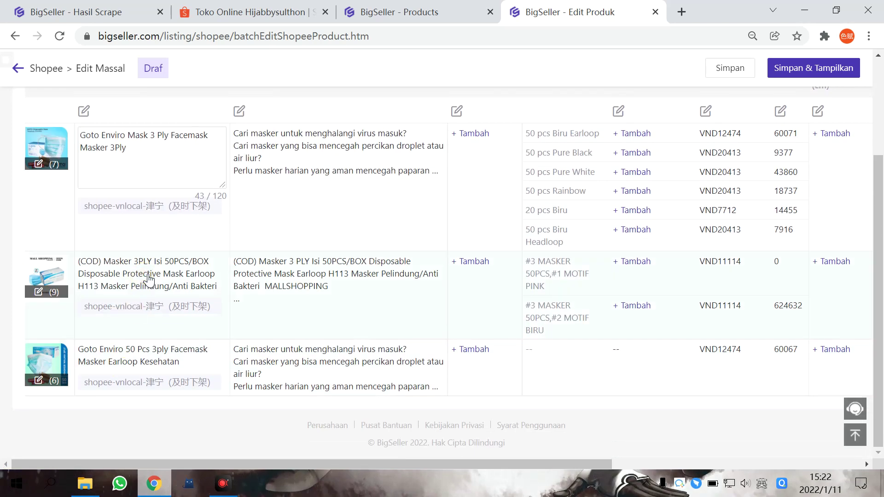
pyautogui.click(148, 351)
pyautogui.scroll(3, 148, 351)
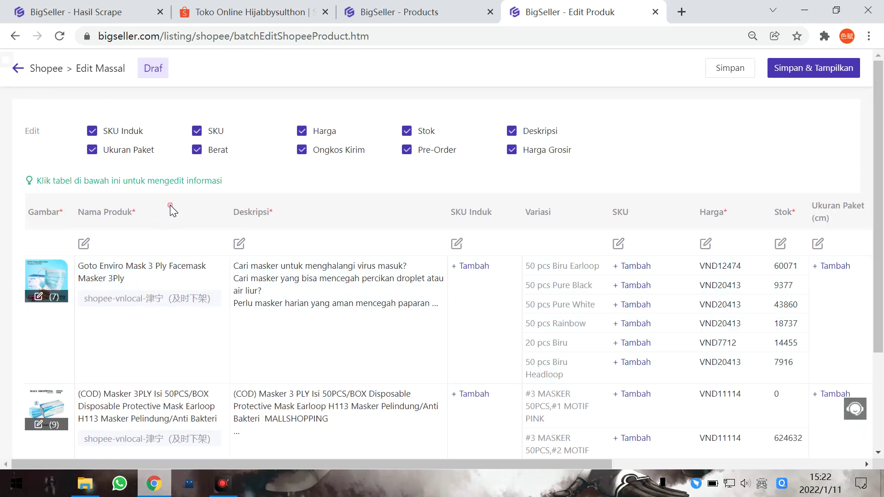
# Bulk edit the product names by adding "toko" at the beginning and "saya" at the end
pyautogui.click(85, 244)
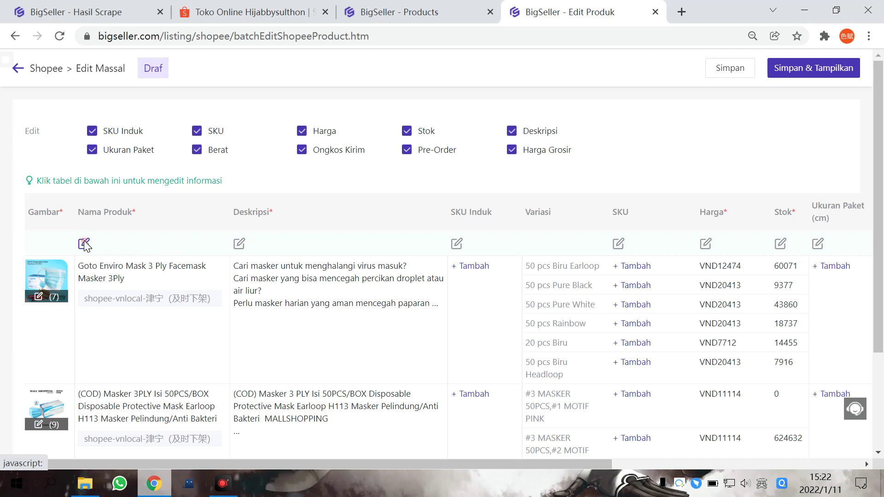
pyautogui.click(385, 123)
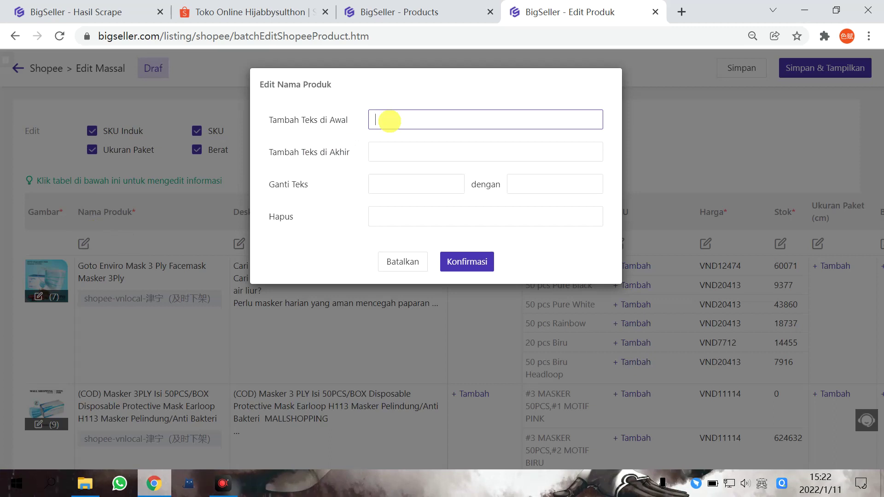
pyautogui.click(400, 150)
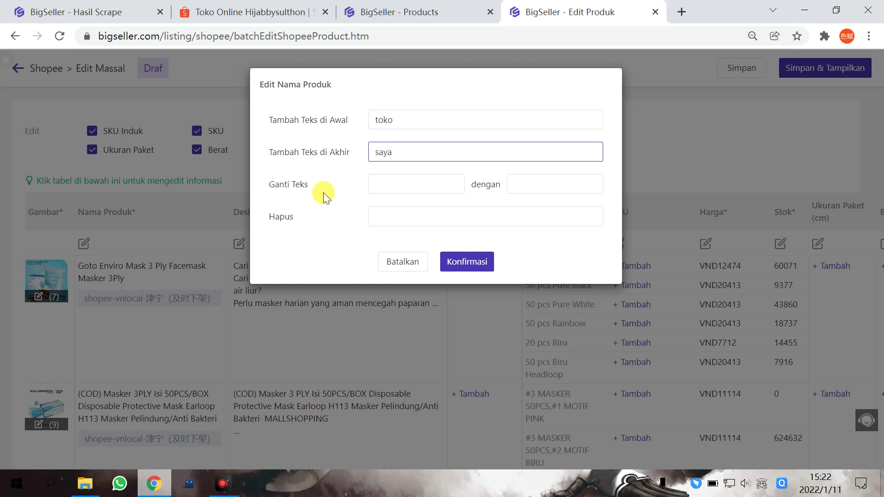
pyautogui.click(418, 213)
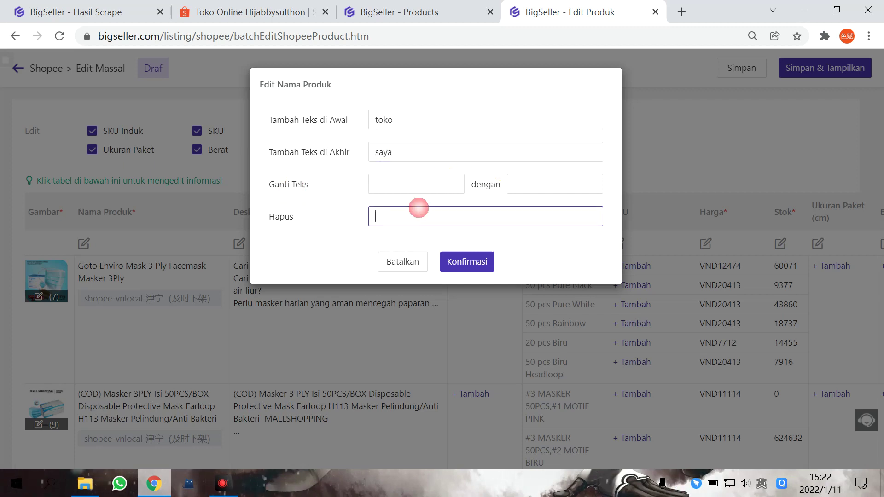
pyautogui.click(466, 258)
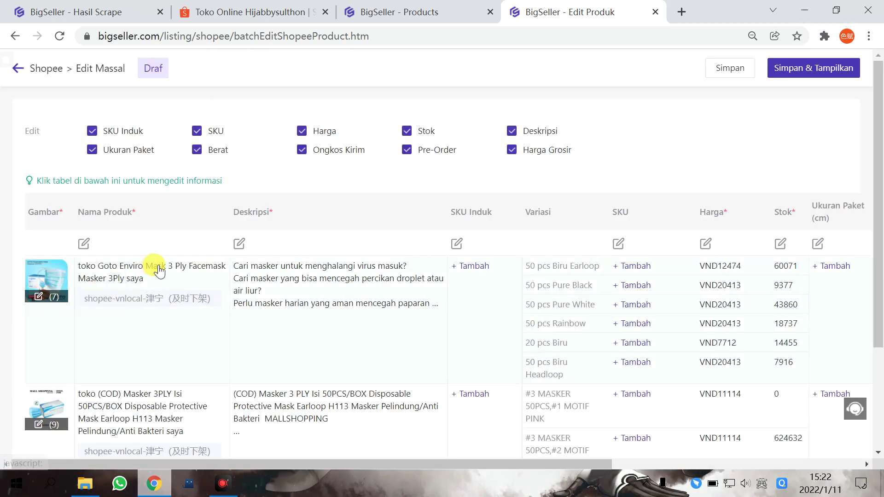
# Check the edited names of all three products in the bulk edit table
pyautogui.scroll(-1, 161, 278)
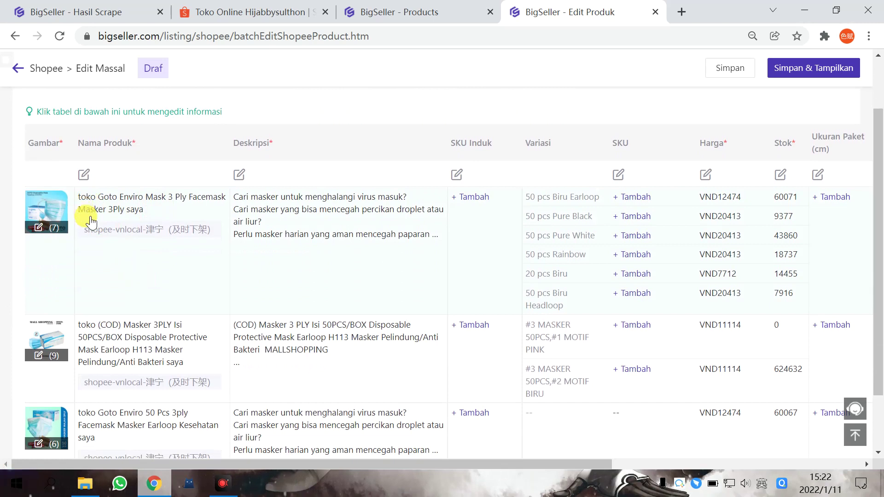
pyautogui.scroll(-1, 92, 306)
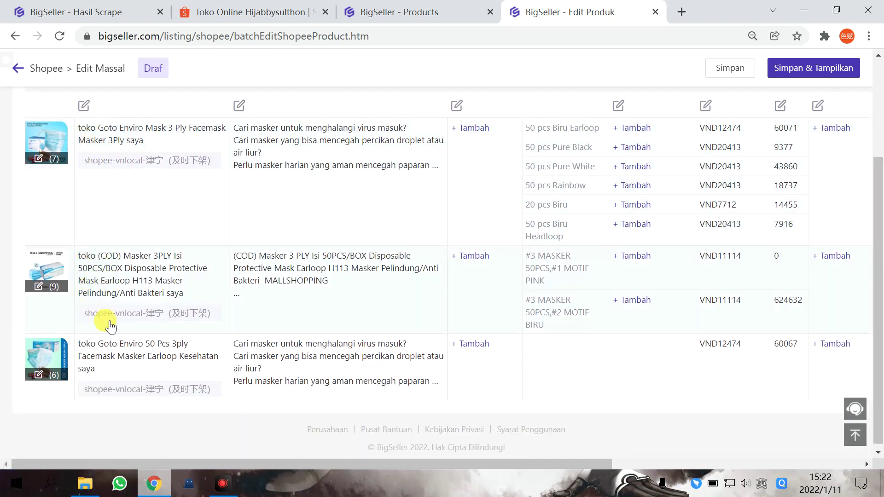
pyautogui.scroll(1, 115, 347)
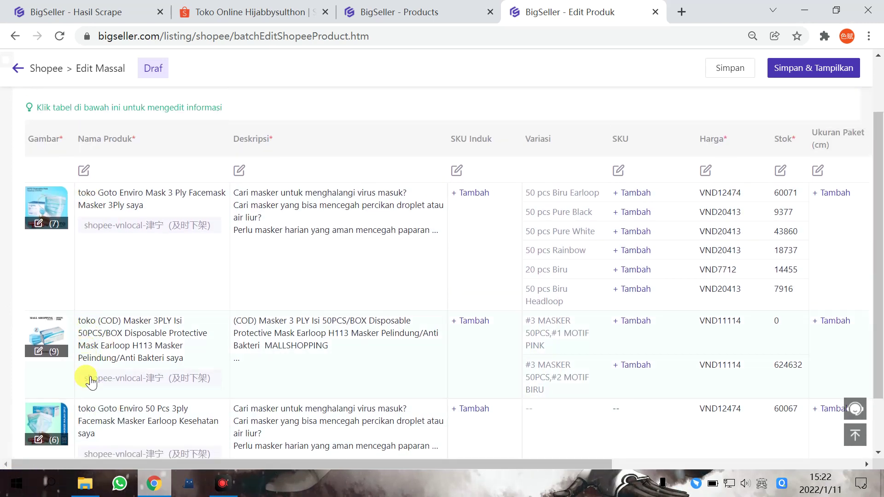
pyautogui.scroll(-1, 89, 408)
pyautogui.scroll(2, 192, 302)
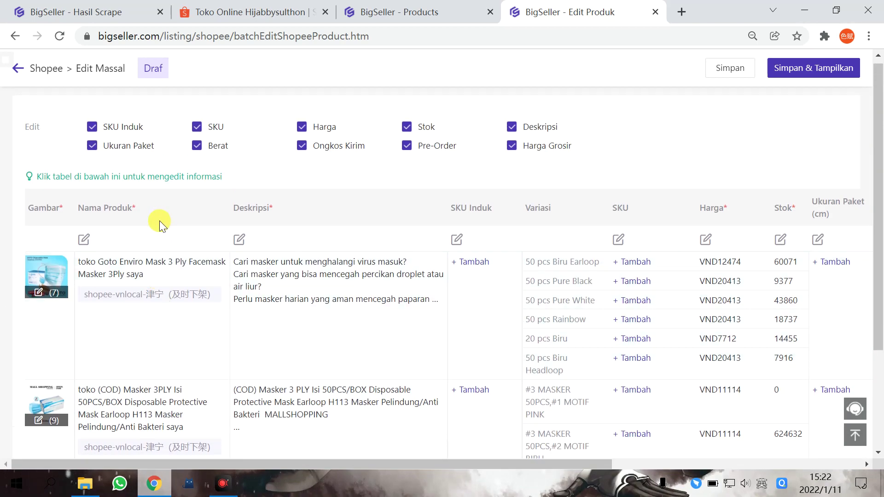
pyautogui.scroll(-2, 297, 296)
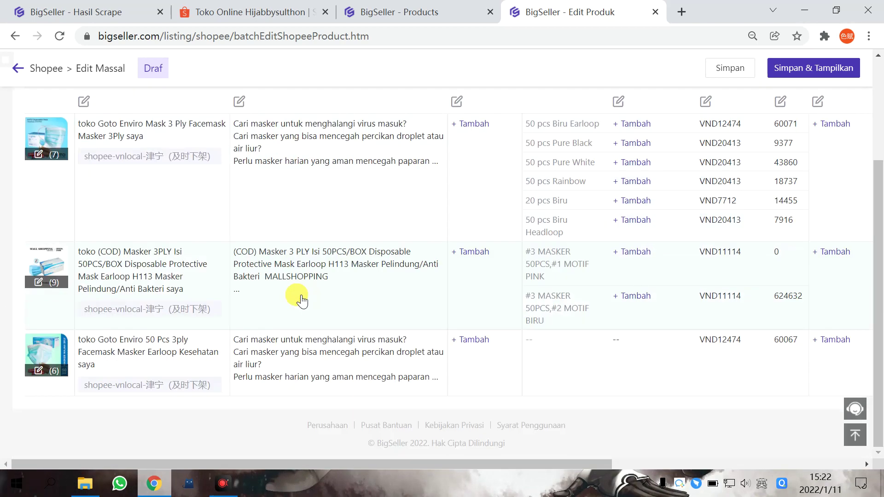
pyautogui.scroll(2, 297, 304)
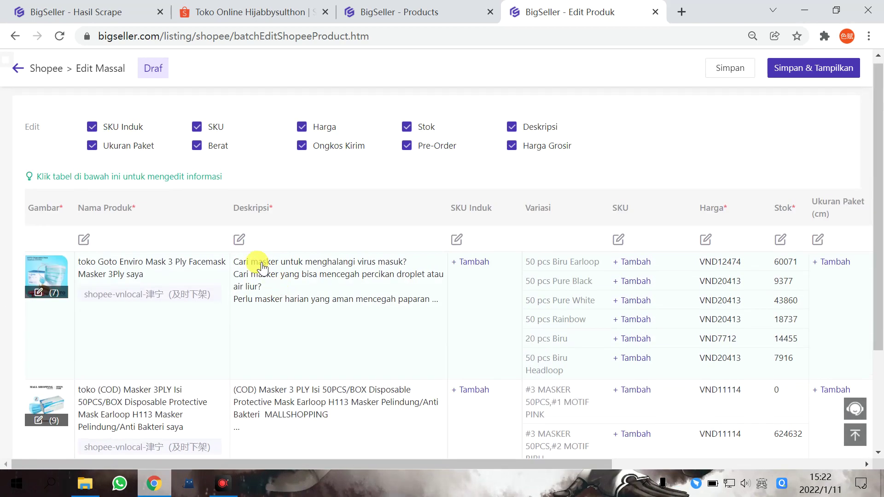
# Look through the bulk description editing modes for replacing, deleting and adding text, and close the dialog with no text entered
pyautogui.click(243, 240)
pyautogui.click(310, 155)
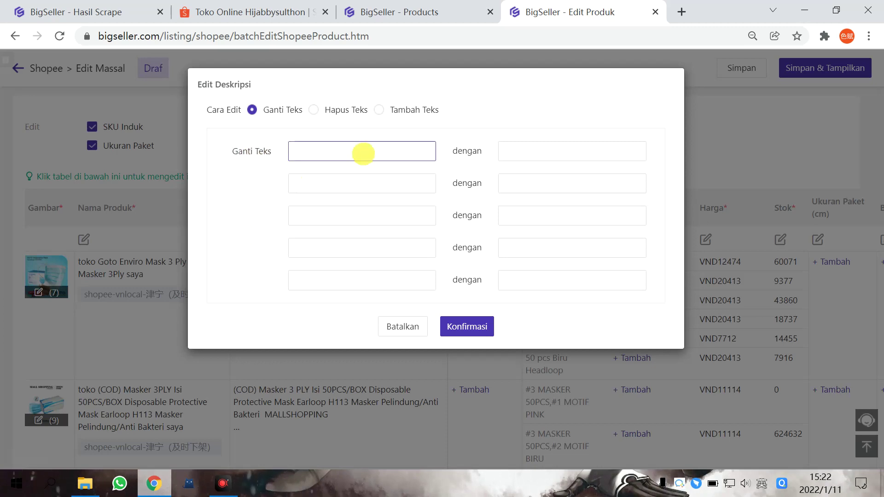
pyautogui.press('Tab')
pyautogui.click(320, 111)
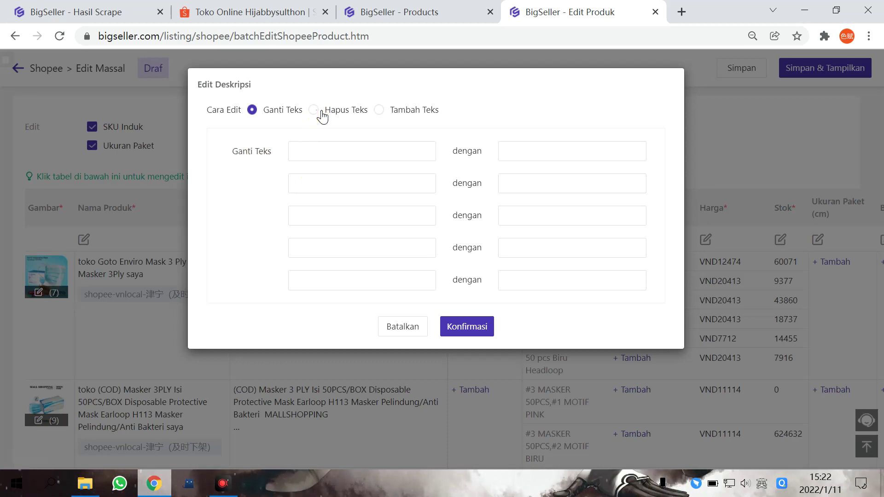
pyautogui.click(411, 119)
pyautogui.click(368, 182)
pyautogui.click(375, 255)
pyautogui.click(374, 174)
pyautogui.click(387, 260)
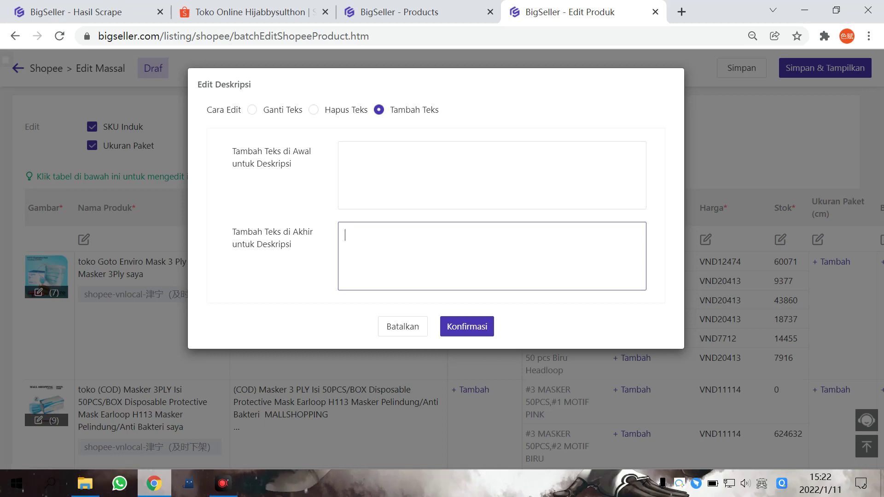
pyautogui.click(465, 328)
# Review the descriptions of all three products and the further columns of the bulk edit table
pyautogui.scroll(-3, 322, 296)
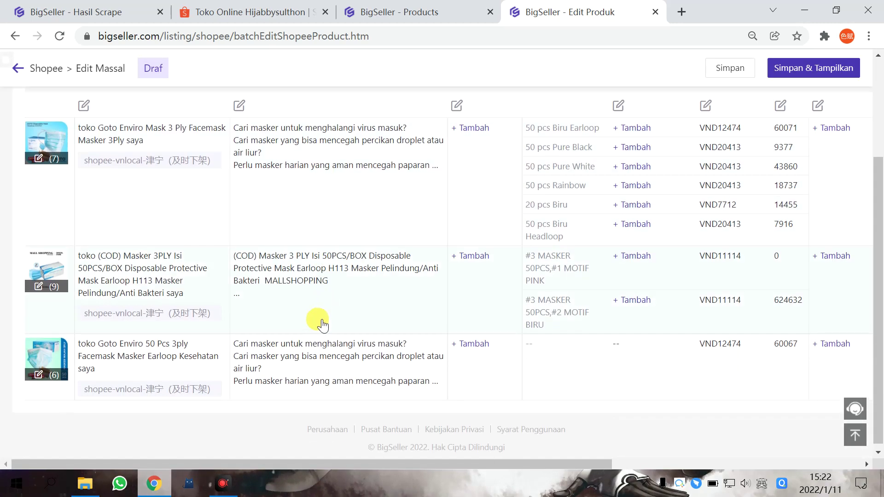
pyautogui.scroll(3, 322, 325)
pyautogui.scroll(-3, 317, 299)
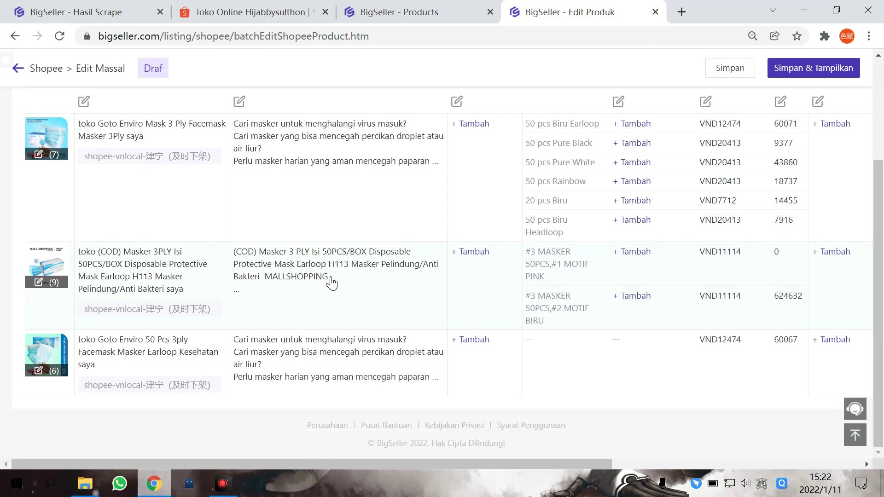
pyautogui.click(320, 382)
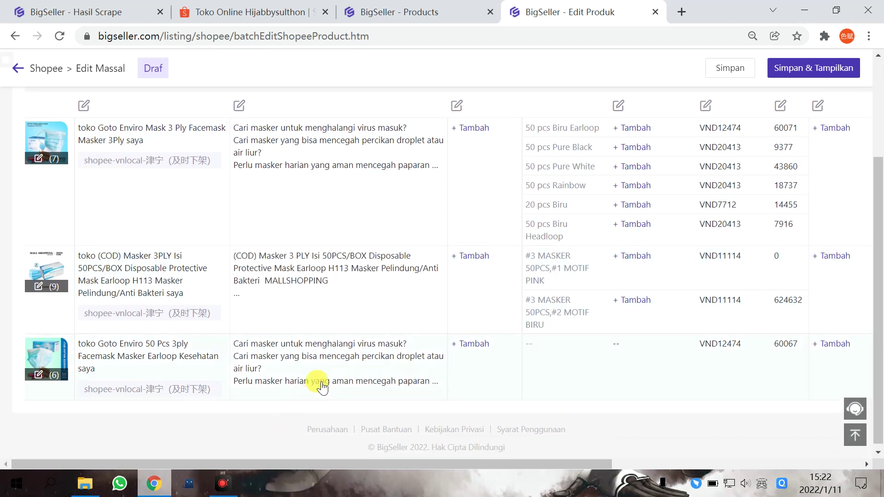
pyautogui.scroll(3, 323, 387)
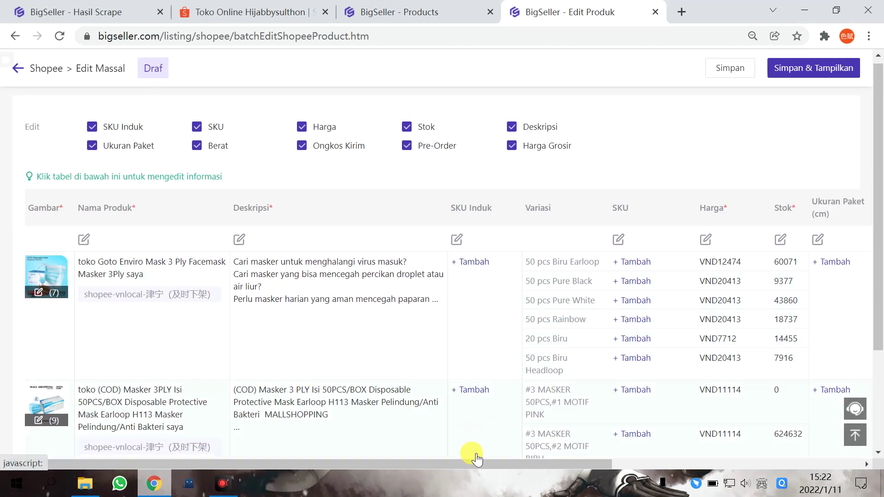
pyautogui.moveTo(471, 461); pyautogui.dragTo(598, 464)
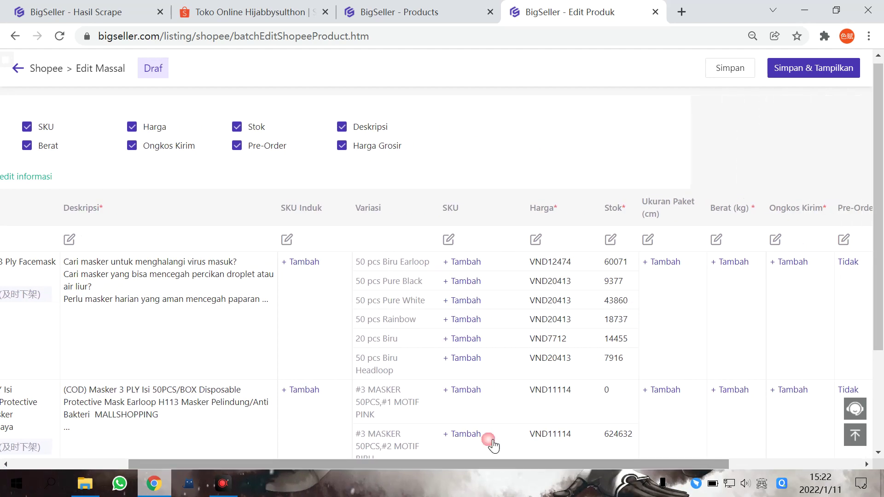
pyautogui.scroll(-3, 295, 263)
pyautogui.scroll(2, 304, 272)
pyautogui.scroll(1, 305, 274)
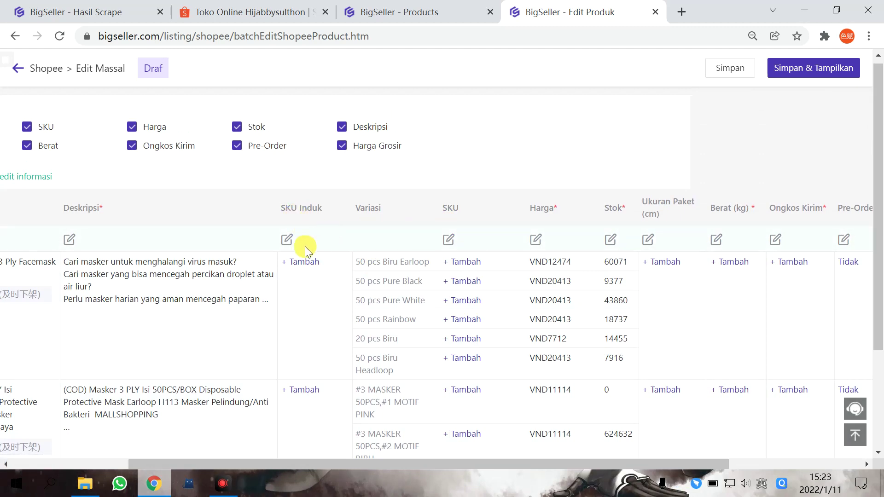
# Bulk edit the parent SKUs with prefix "toko", starting value 0001 and suffix "saya", and check them for all products
pyautogui.click(288, 240)
pyautogui.click(380, 124)
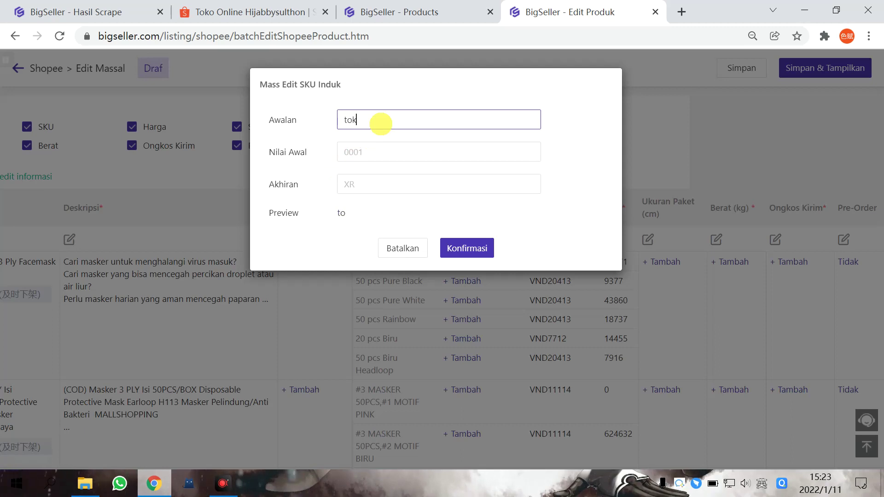
pyautogui.click(373, 156)
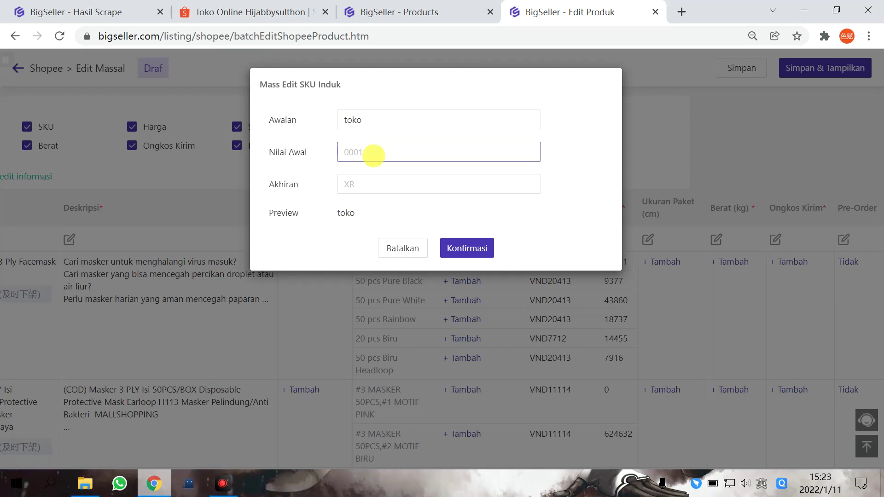
pyautogui.write('0001')
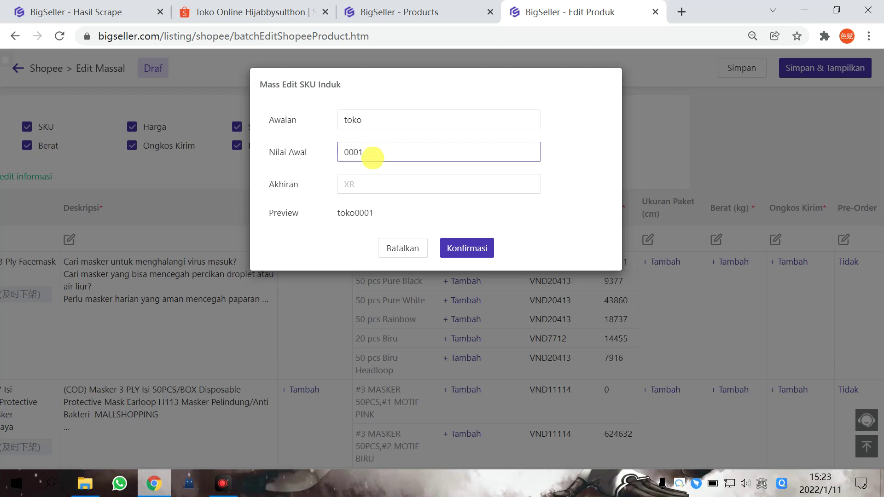
pyautogui.click(371, 182)
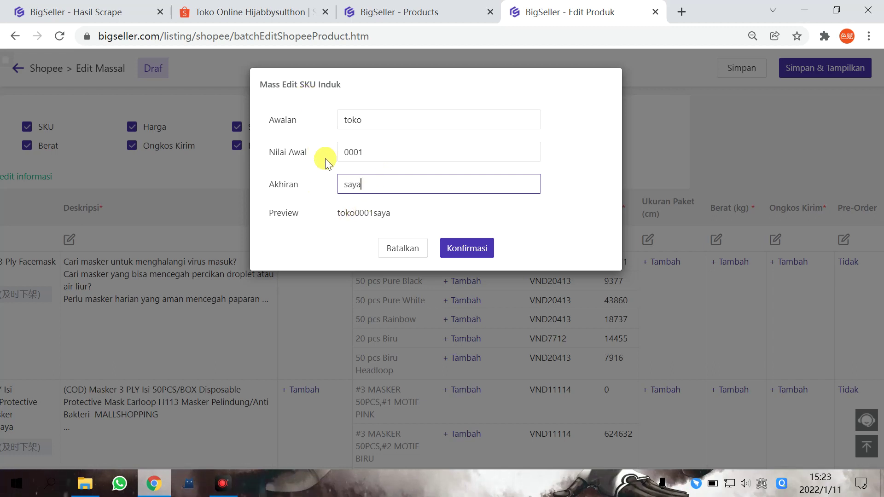
pyautogui.moveTo(336, 214); pyautogui.dragTo(410, 218)
pyautogui.click(393, 215)
pyautogui.click(466, 248)
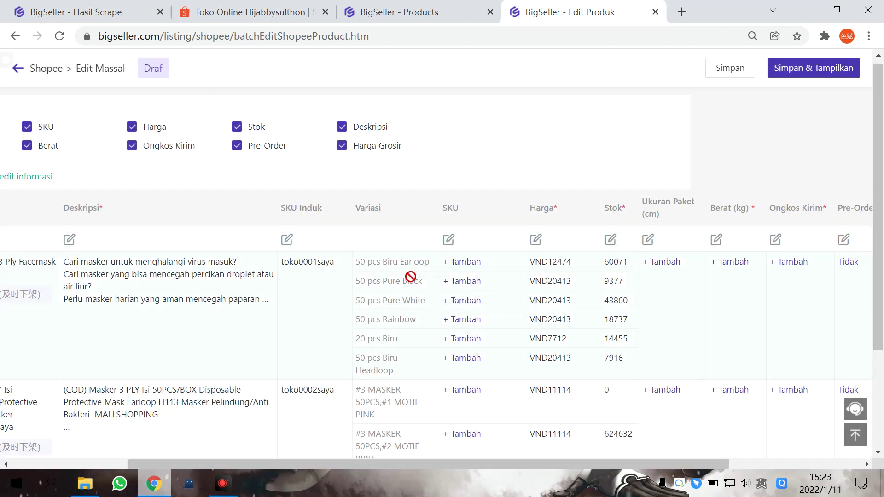
pyautogui.scroll(-3, 318, 277)
pyautogui.scroll(3, 320, 276)
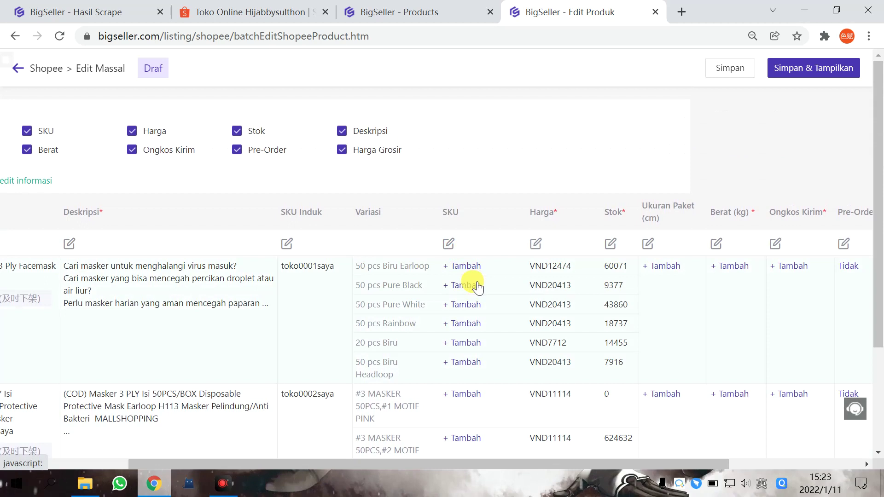
pyautogui.scroll(-3, 478, 286)
pyautogui.scroll(3, 466, 300)
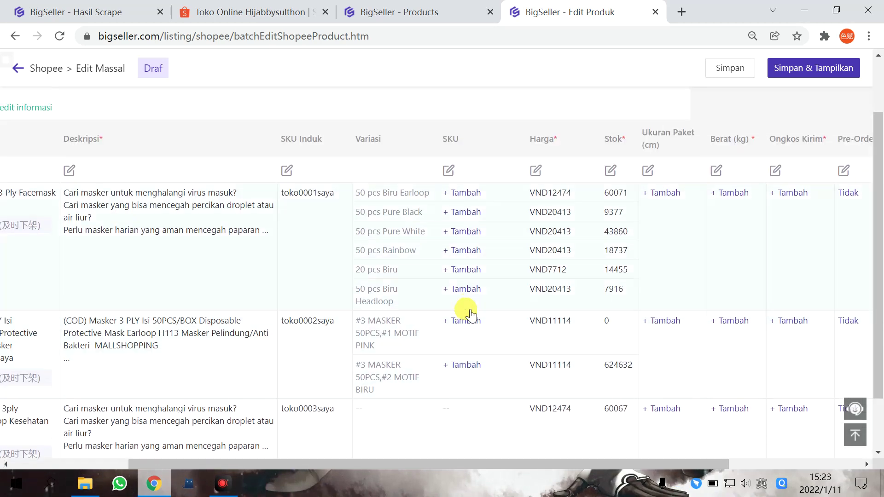
# Open SKU cells of the first product's variations directly in the table to look at editing them one by one
pyautogui.click(466, 262)
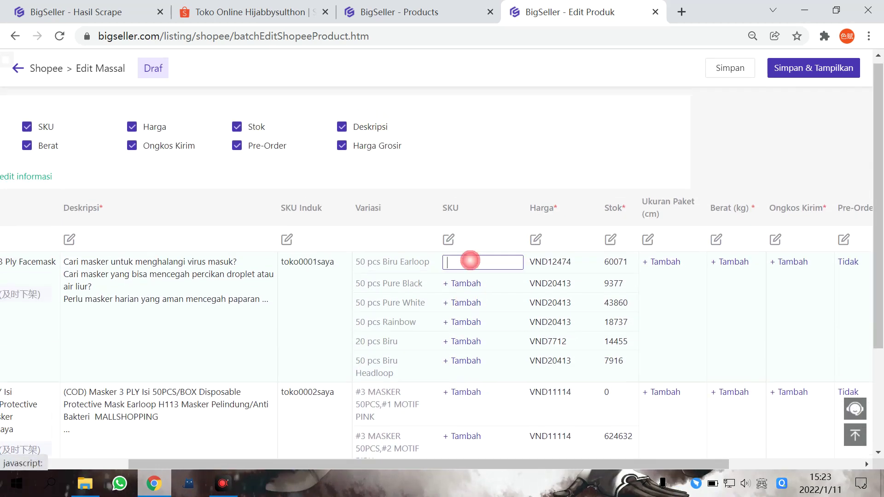
pyautogui.click(466, 283)
pyautogui.click(508, 162)
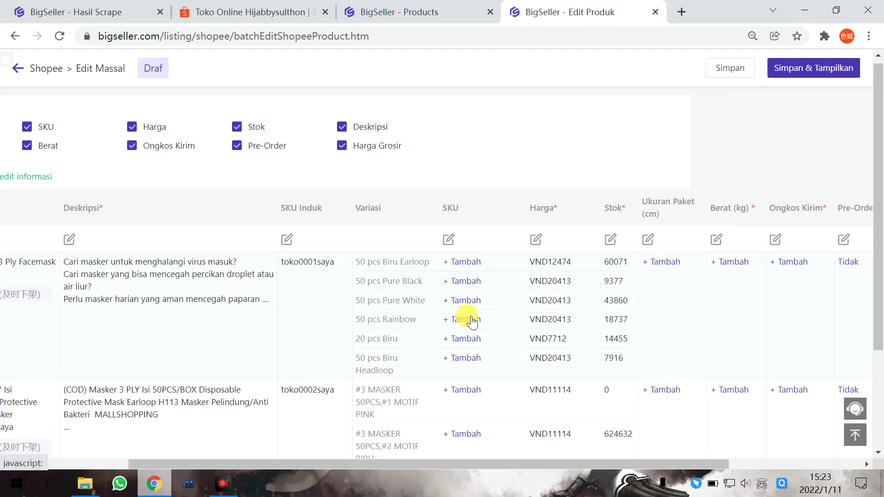
pyautogui.scroll(-2, 470, 318)
pyautogui.scroll(3, 468, 313)
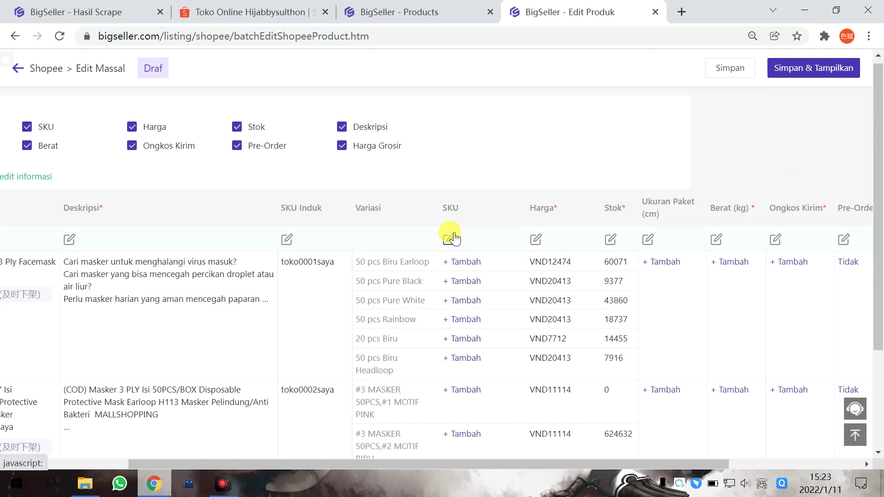
# Generate the variation SKUs in bulk with the simple format SKU Induk - Variasi 1 - Variasi 2
pyautogui.click(449, 238)
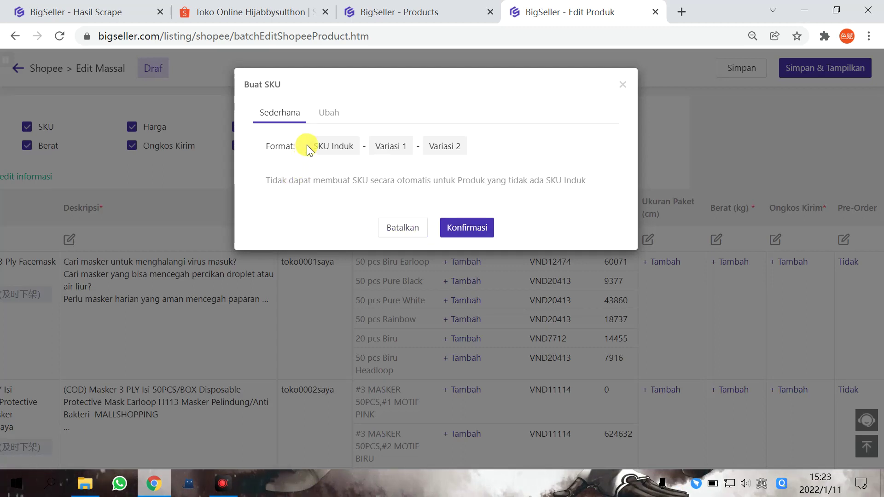
pyautogui.moveTo(311, 146); pyautogui.dragTo(503, 151)
pyautogui.click(341, 164)
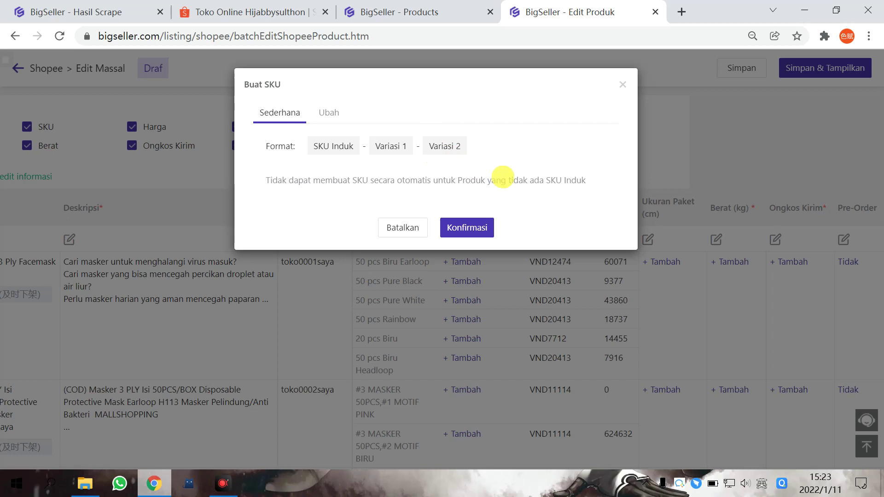
pyautogui.click(478, 228)
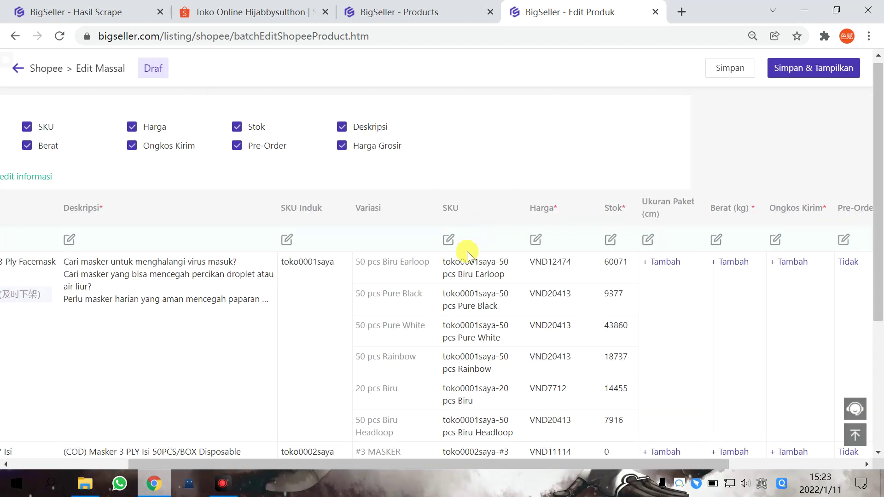
pyautogui.scroll(-5, 469, 256)
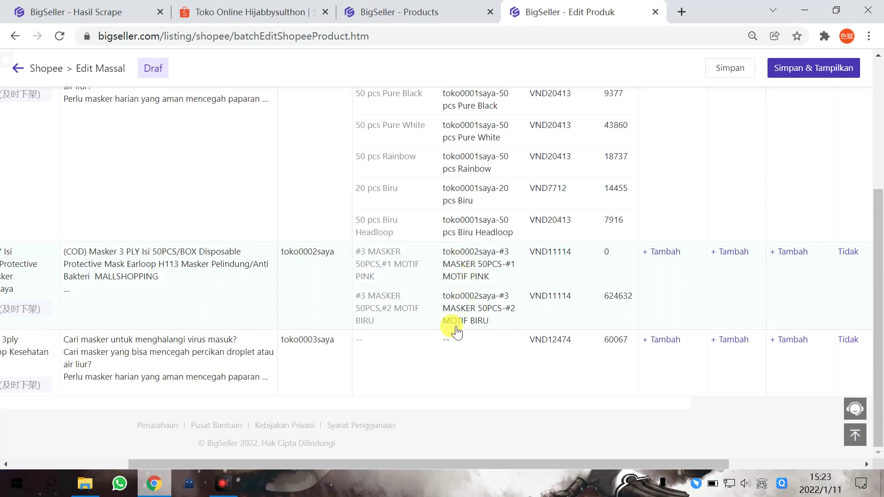
pyautogui.scroll(4, 454, 323)
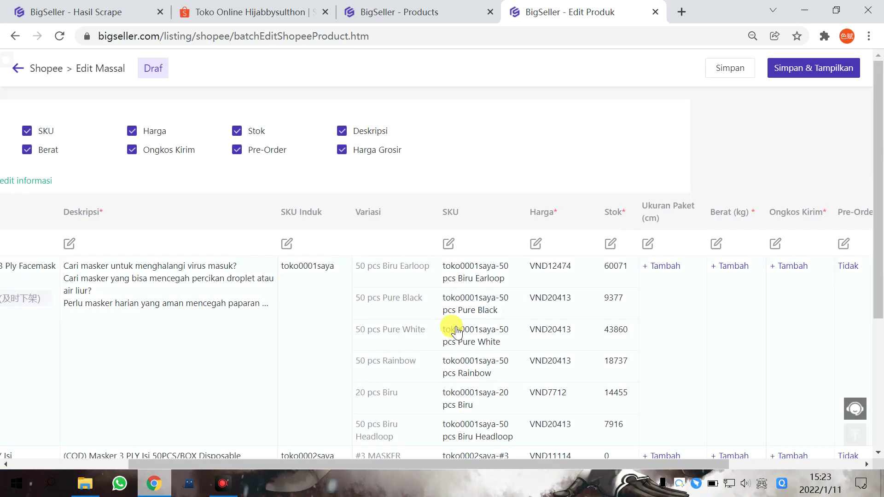
pyautogui.click(449, 244)
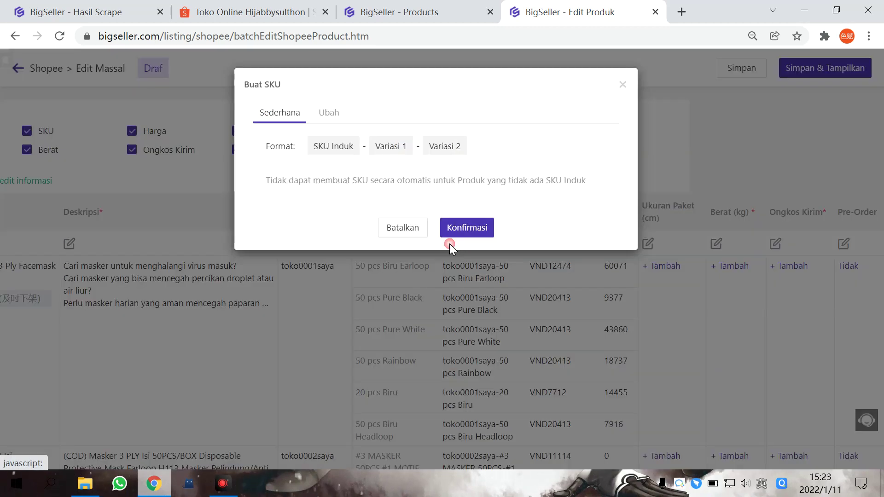
pyautogui.click(479, 229)
# Open the prices of the first product's first two variations directly in the table to look at editing them one by one
pyautogui.moveTo(490, 468); pyautogui.dragTo(603, 465)
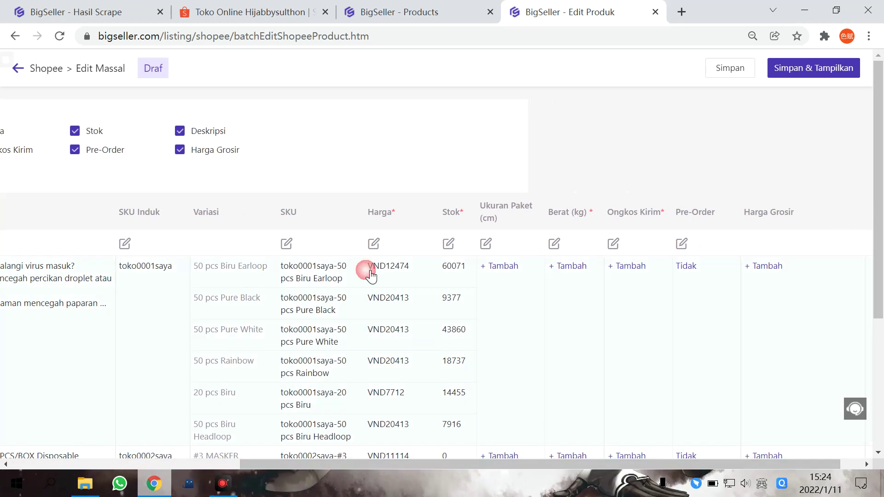
pyautogui.click(392, 266)
pyautogui.click(393, 302)
pyautogui.click(419, 162)
# Look through the bulk price options for increasing, decreasing and changing prices, and close the dialog with no amount entered
pyautogui.click(375, 244)
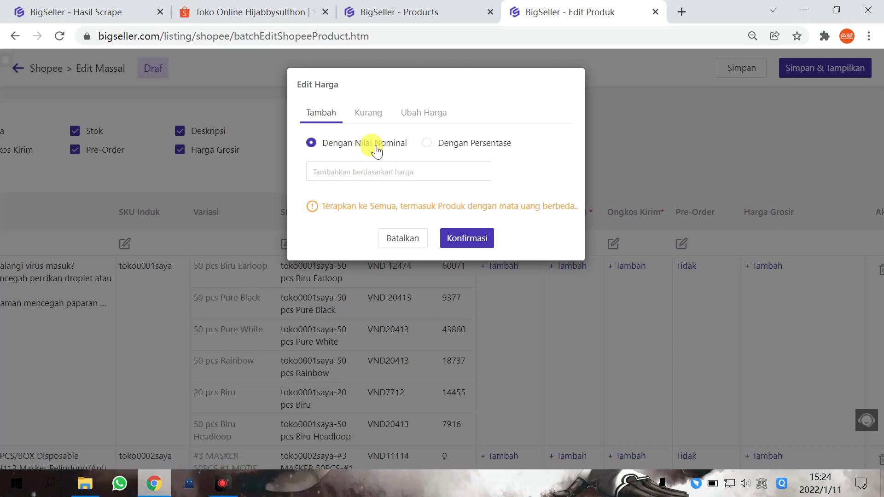
pyautogui.click(375, 119)
pyautogui.click(414, 115)
pyautogui.click(381, 146)
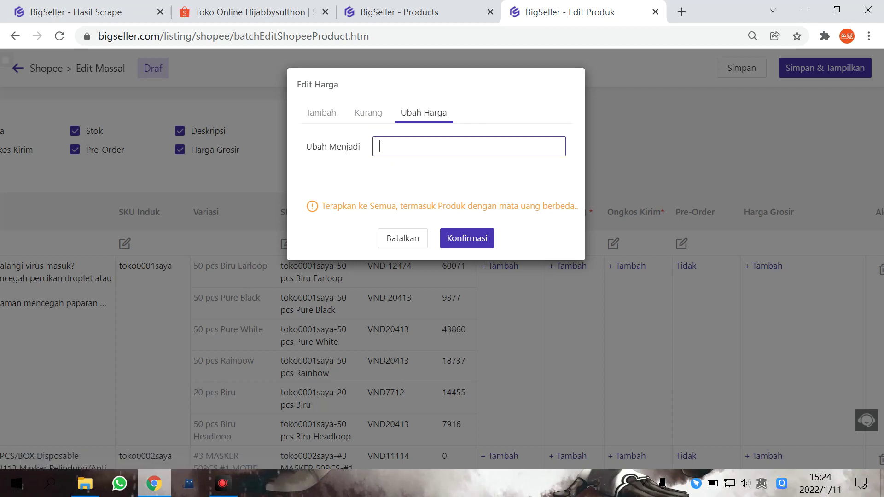
pyautogui.click(375, 116)
pyautogui.click(325, 114)
pyautogui.click(469, 238)
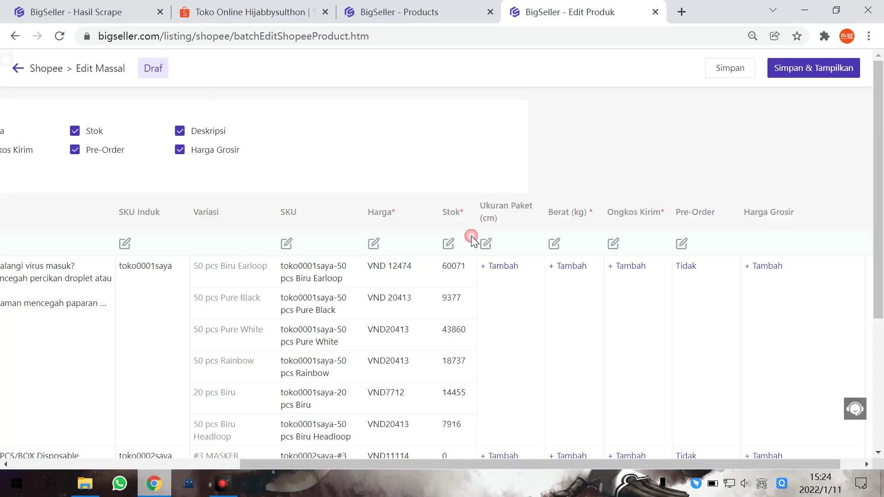
# Examine the stock, package size and weight columns for all three products in the bulk edit table
pyautogui.scroll(-4, 453, 258)
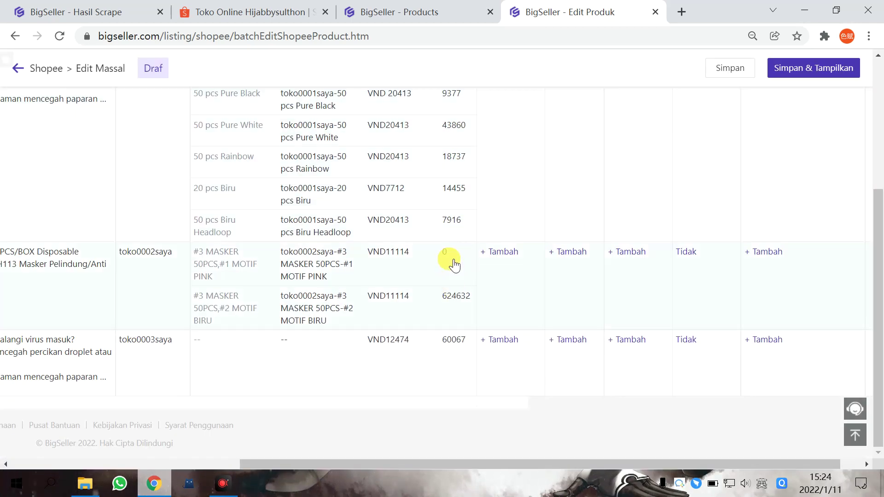
pyautogui.scroll(4, 453, 265)
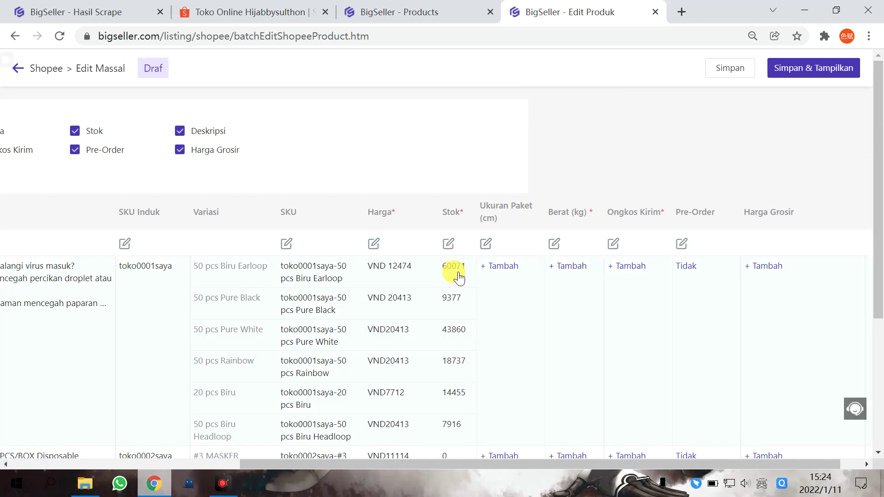
pyautogui.scroll(-2, 693, 269)
pyautogui.scroll(-1, 653, 276)
pyautogui.scroll(3, 599, 281)
pyautogui.scroll(-1, 571, 276)
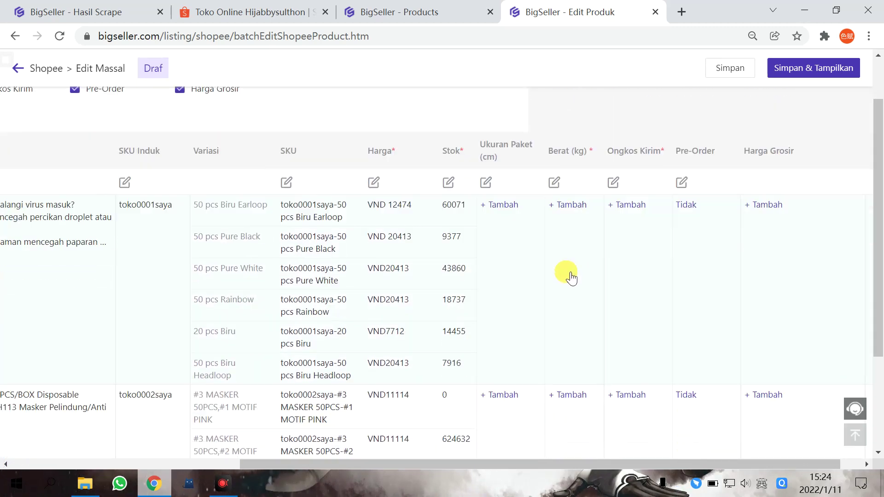
pyautogui.scroll(-3, 571, 277)
pyautogui.scroll(4, 570, 274)
# Bulk edit the weight of all products to 0.1 kg and save it
pyautogui.click(570, 271)
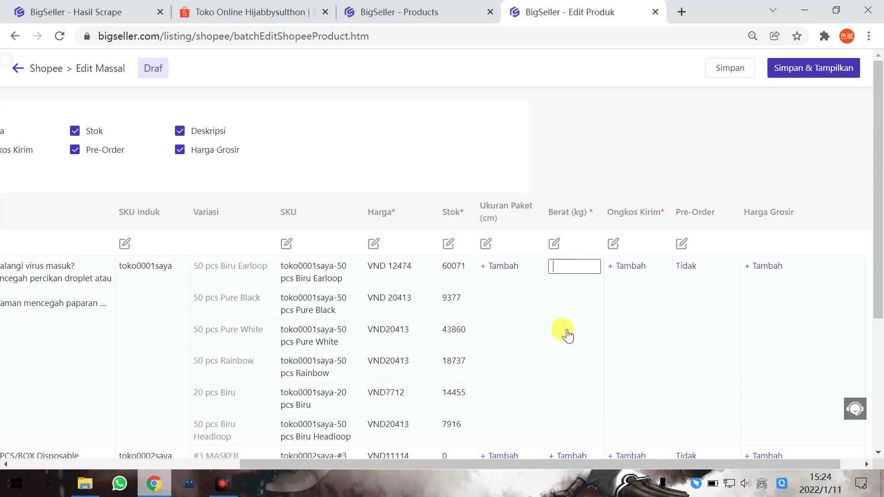
pyautogui.click(555, 243)
pyautogui.click(417, 117)
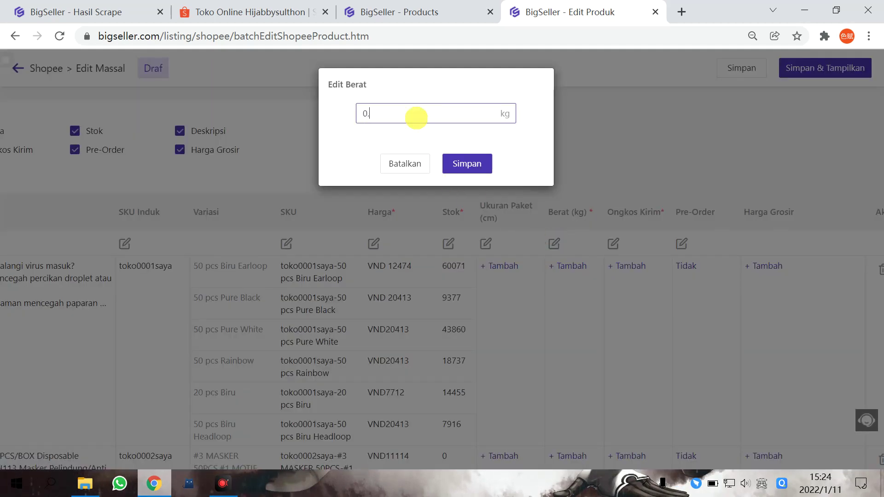
pyautogui.click(468, 164)
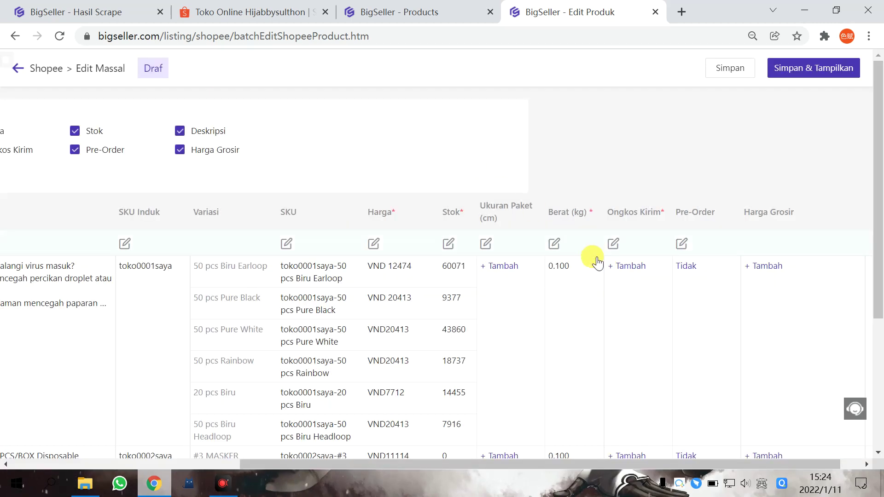
# Bulk enable the Hỏa Tốc, Nhanh and Tiết kiệm shipping services for all products, using the Estimasi Ongkir Shopee fee option
pyautogui.scroll(-4, 585, 254)
pyautogui.scroll(4, 582, 281)
pyautogui.click(614, 244)
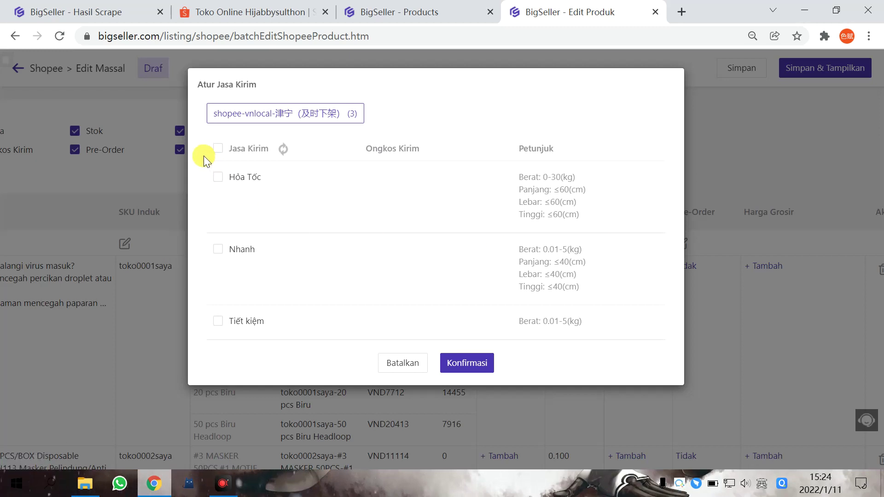
pyautogui.click(219, 149)
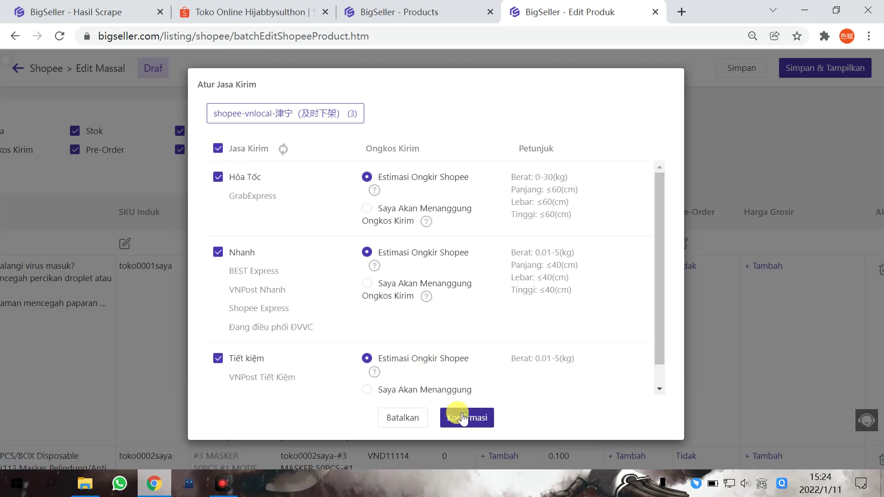
pyautogui.click(218, 252)
pyautogui.click(218, 251)
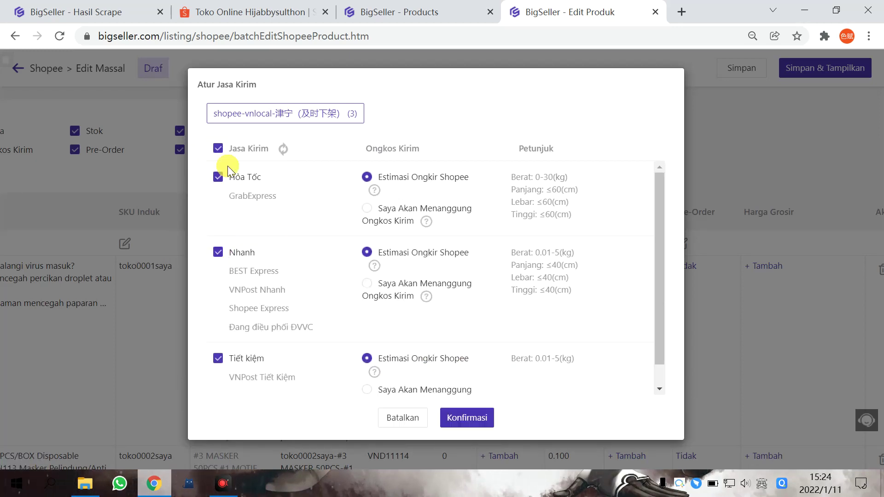
pyautogui.click(476, 418)
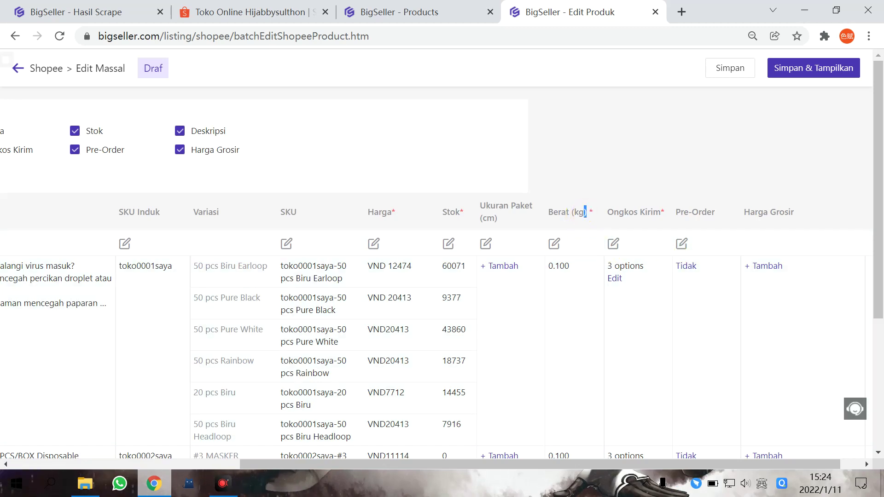
# Review the shipping, pre-order and wholesale price columns and the rest of the bulk edit table for all products
pyautogui.click(651, 213)
pyautogui.click(660, 222)
pyautogui.scroll(-2, 645, 243)
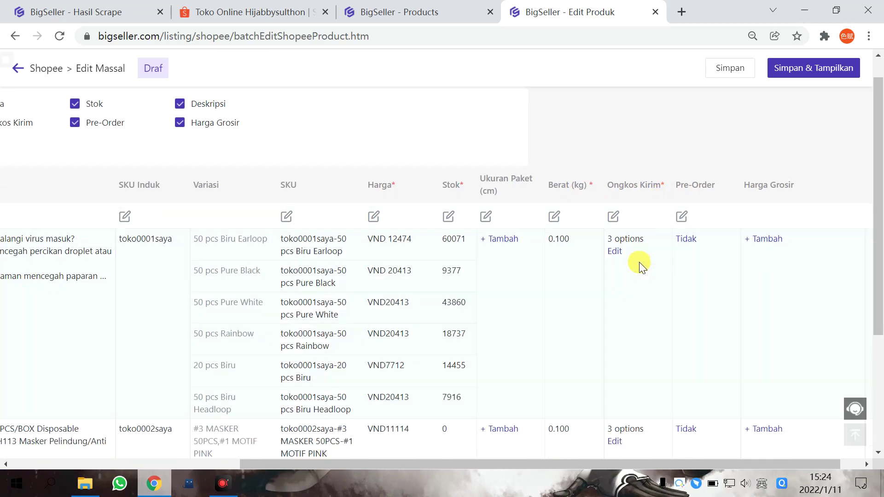
pyautogui.moveTo(648, 463); pyautogui.dragTo(711, 424)
pyautogui.scroll(-3, 592, 340)
pyautogui.click(245, 347)
pyautogui.scroll(4, 244, 364)
pyautogui.moveTo(459, 462); pyautogui.dragTo(106, 463)
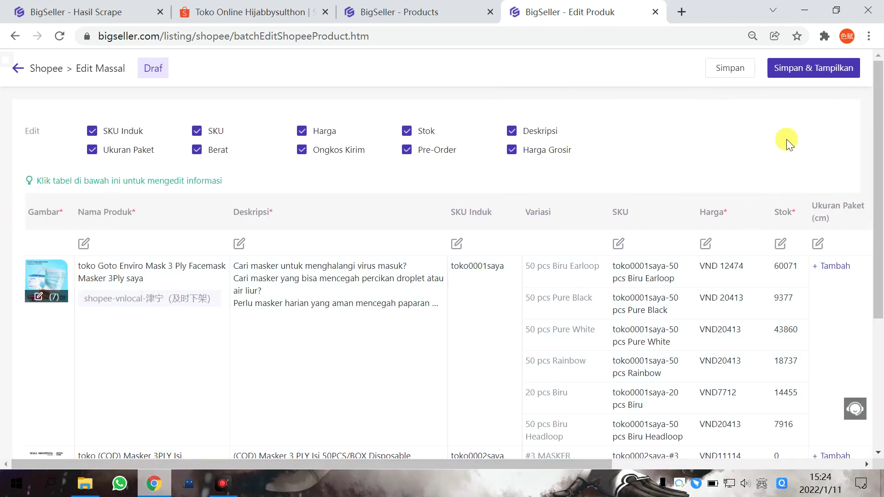
# Save and publish the bulk-edited products to the Shopee store, and return to the draft product list
pyautogui.click(809, 74)
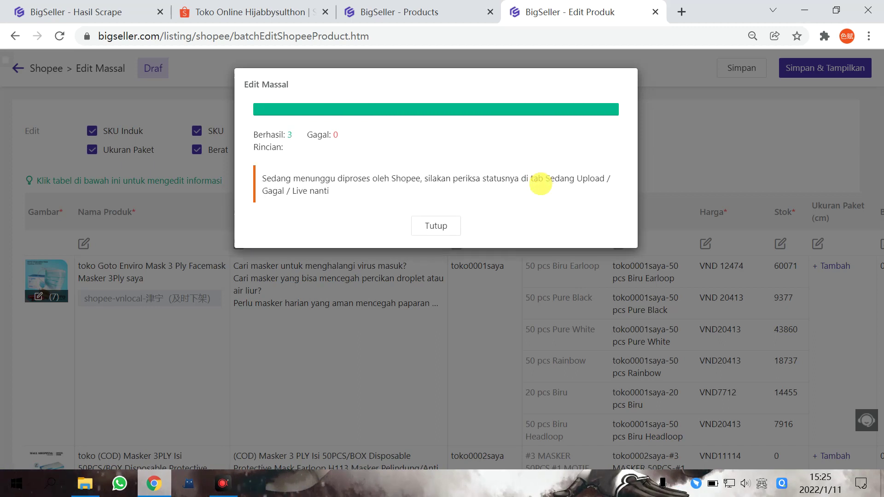
pyautogui.click(453, 235)
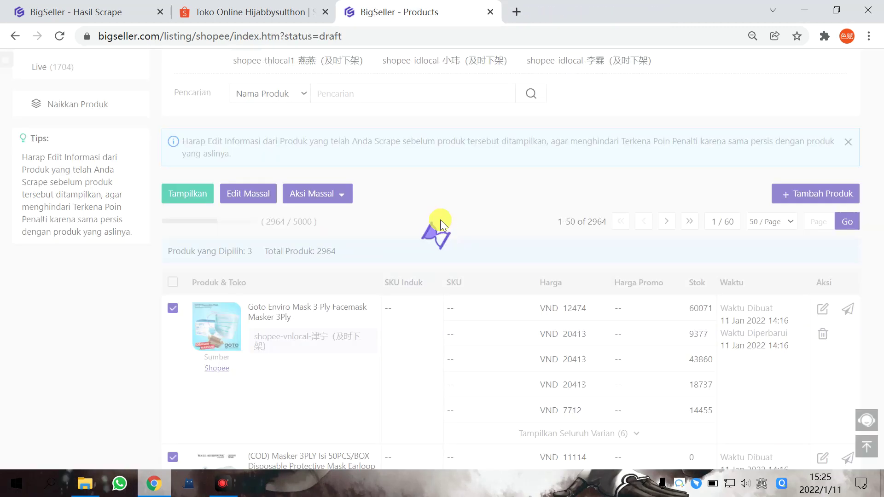
pyautogui.scroll(3, 487, 264)
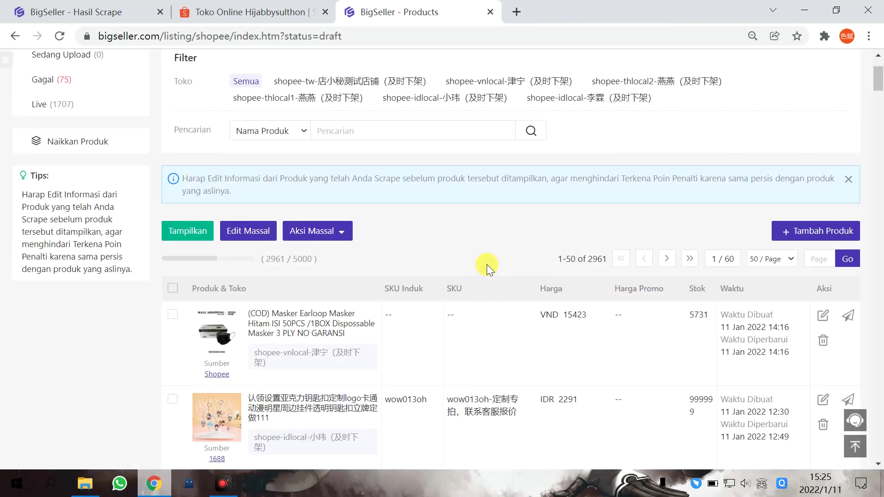